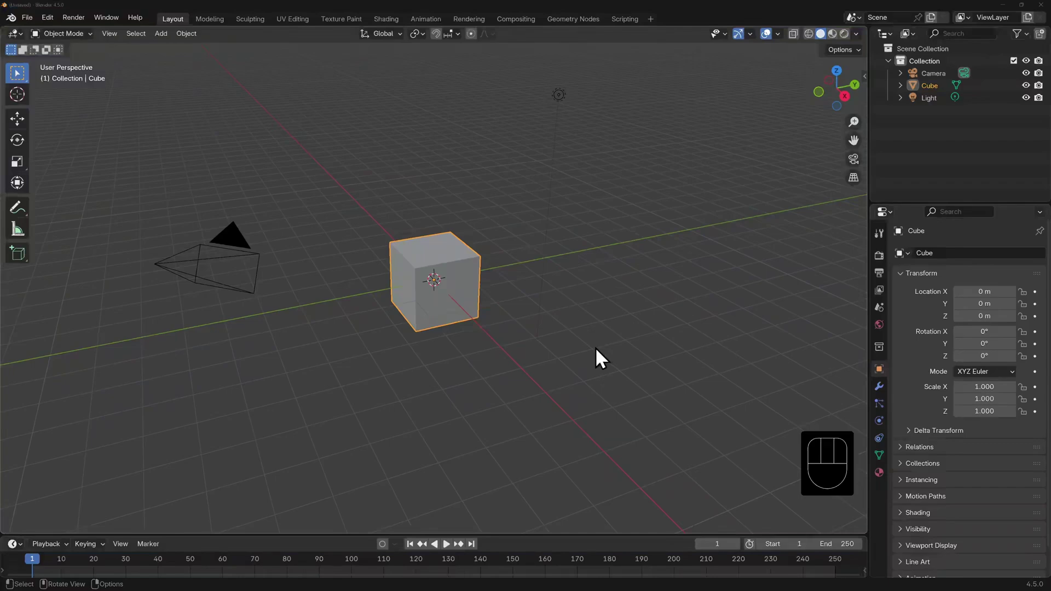
- Render a still image of the default cube and shift the render window down and right
click(74, 17)
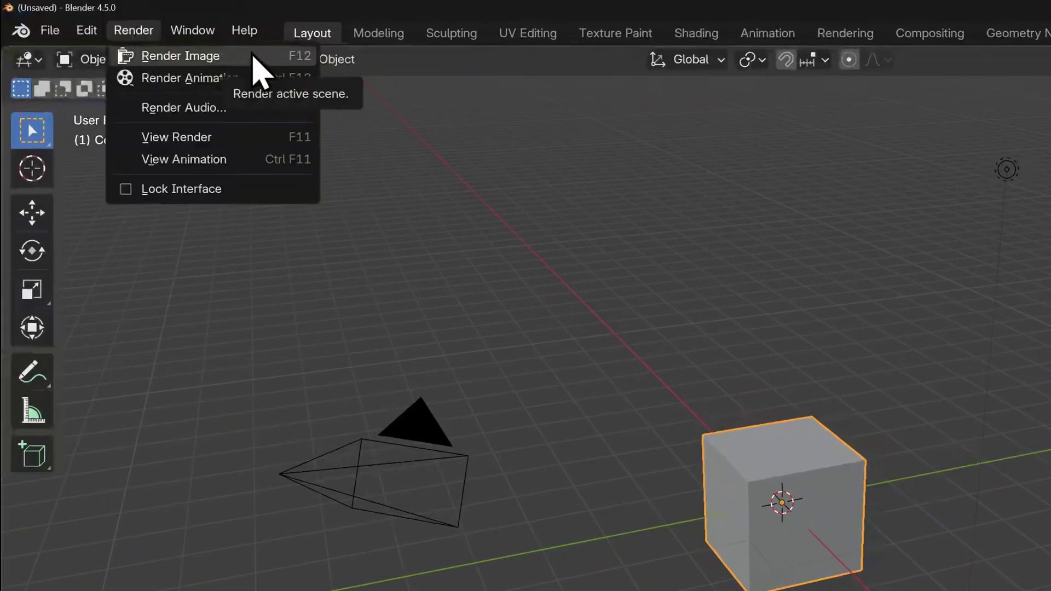
click(317, 68)
drag(331, 54, 410, 114)
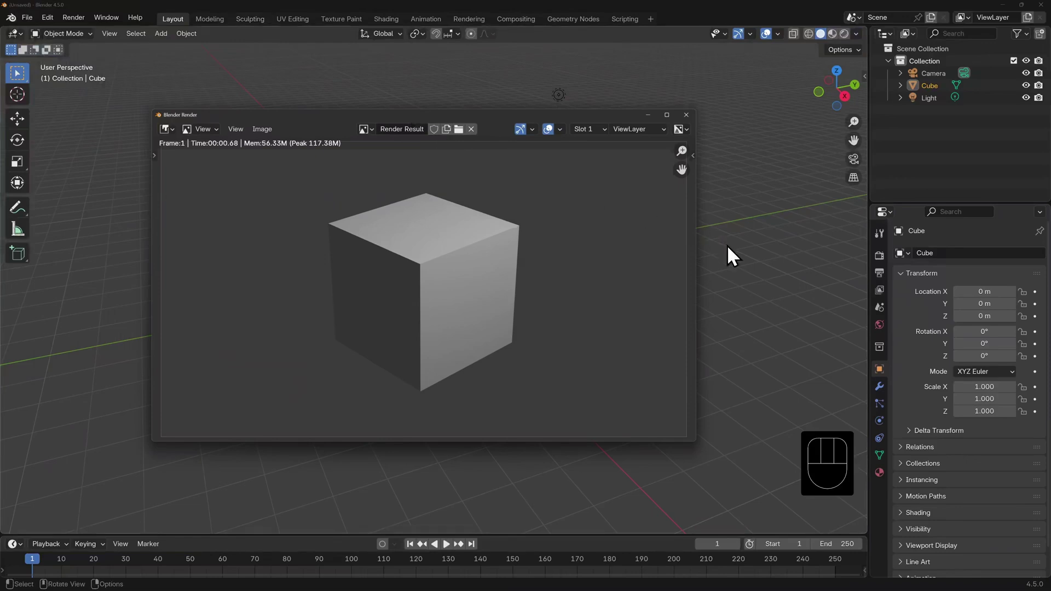
- Select the camera, look through it with Numpad 0, and reopen the last cube render
drag(473, 118, 738, 138)
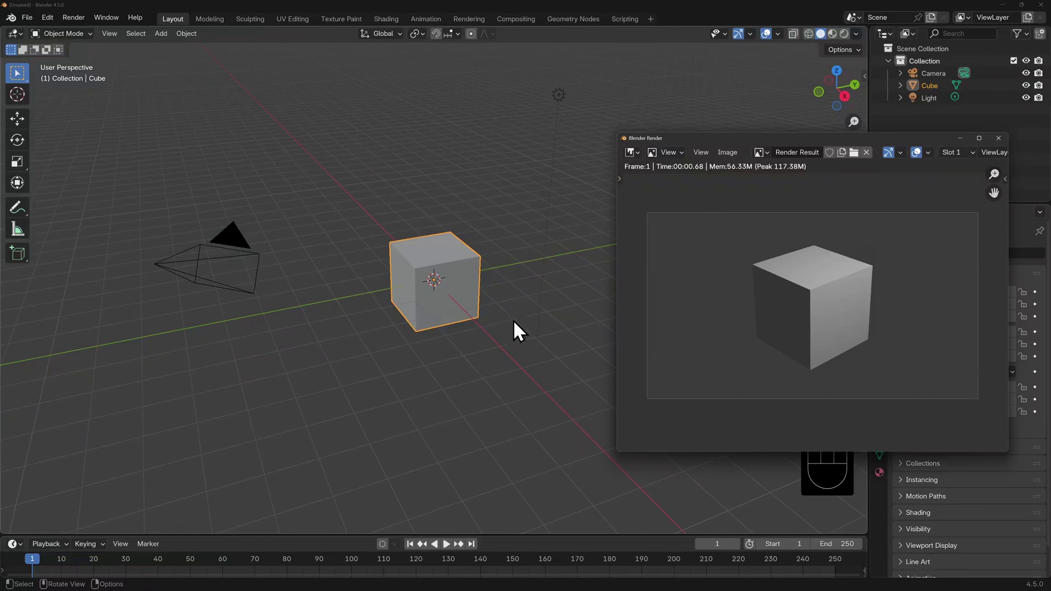
click(231, 238)
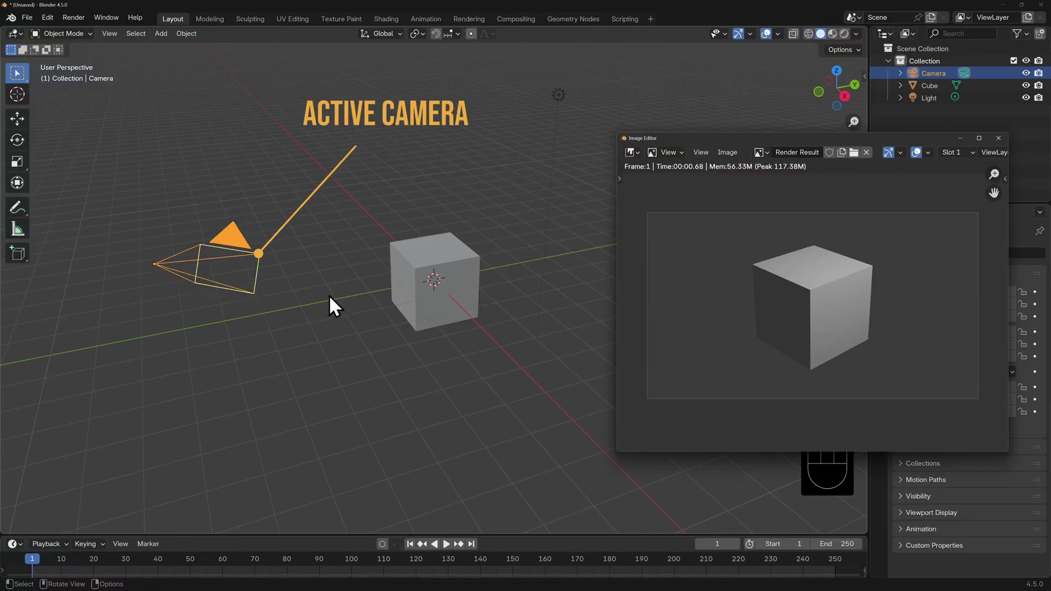
key(F11)
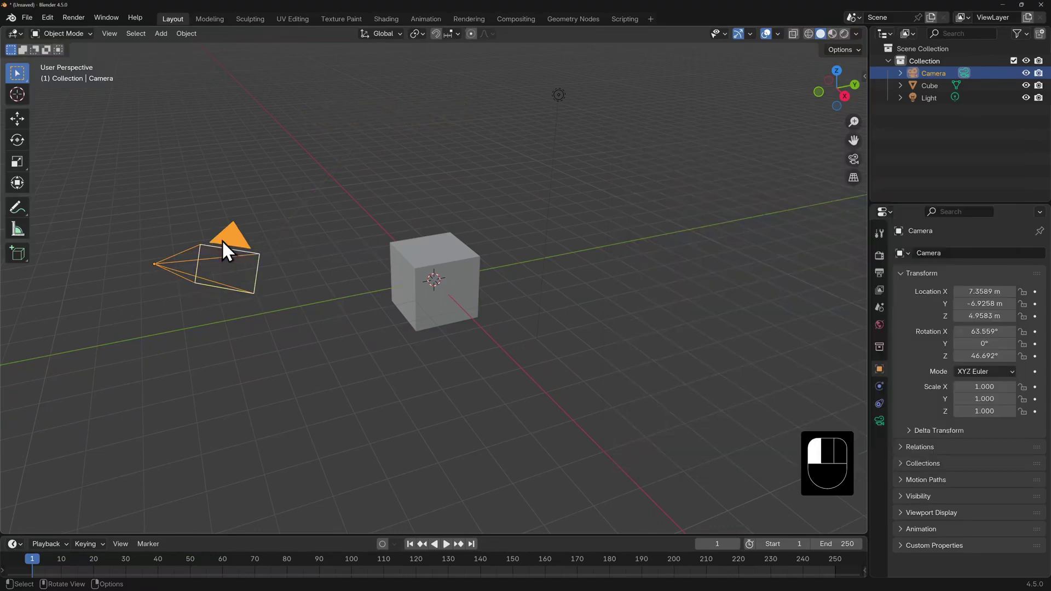
key(KP_0)
key(F12)
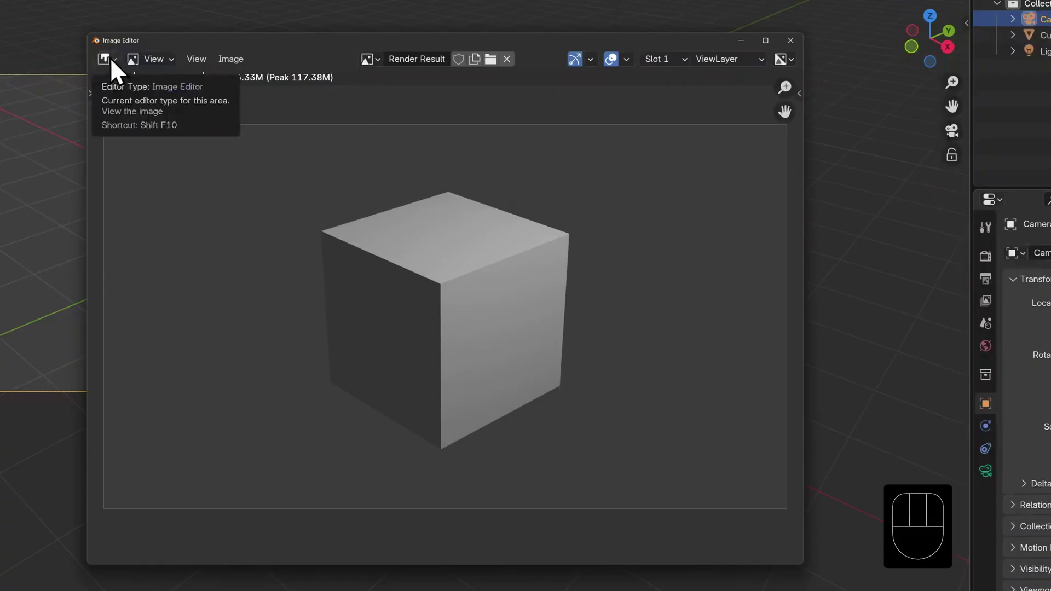
- Save the cube render as MyFirstRender.png inside the renders folder
click(236, 61)
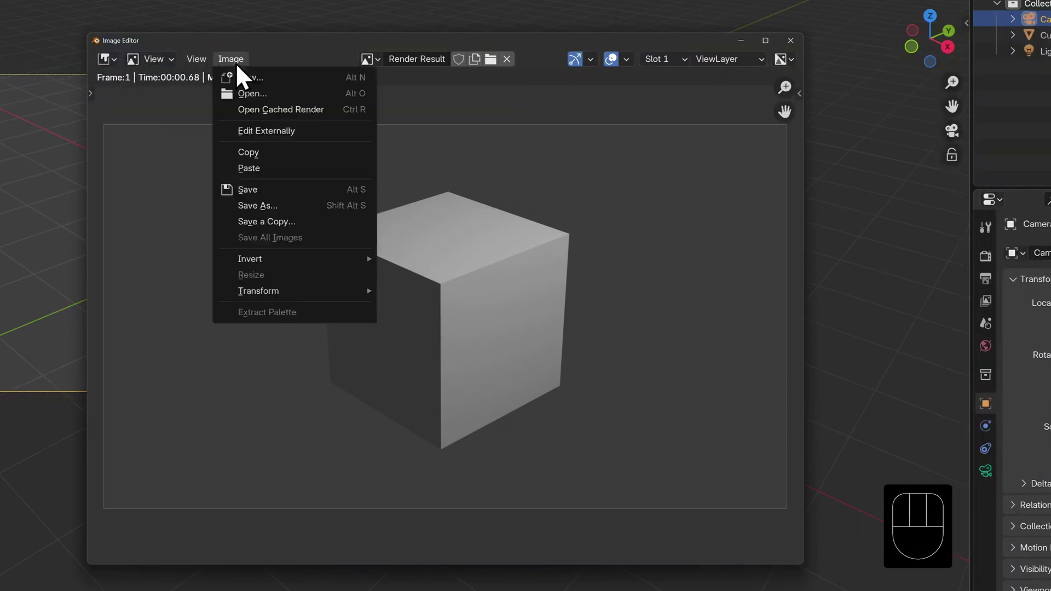
click(284, 211)
double_click(330, 151)
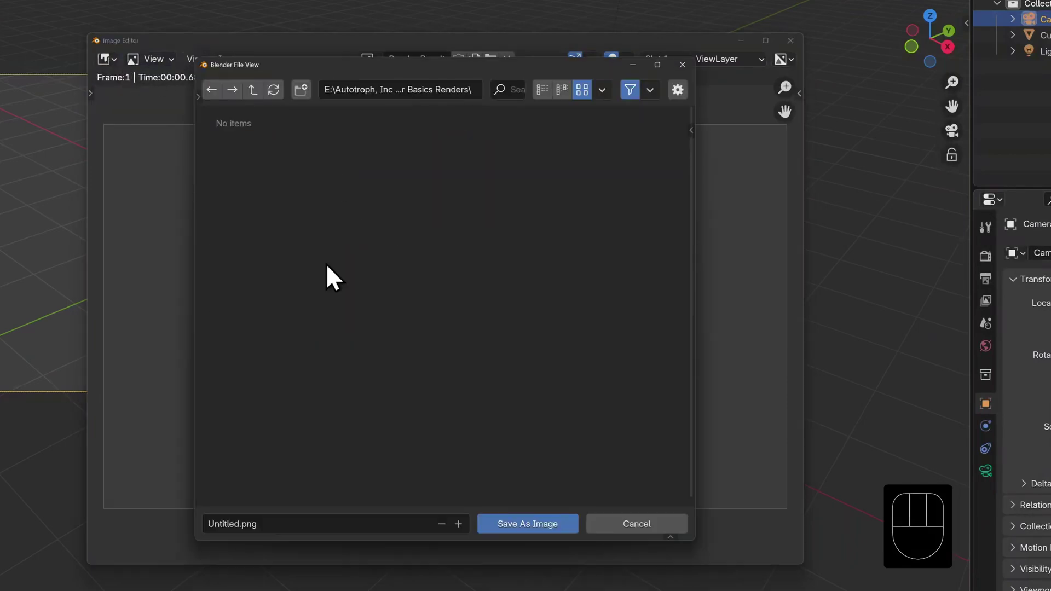
click(236, 524)
text(MyFirstRender)
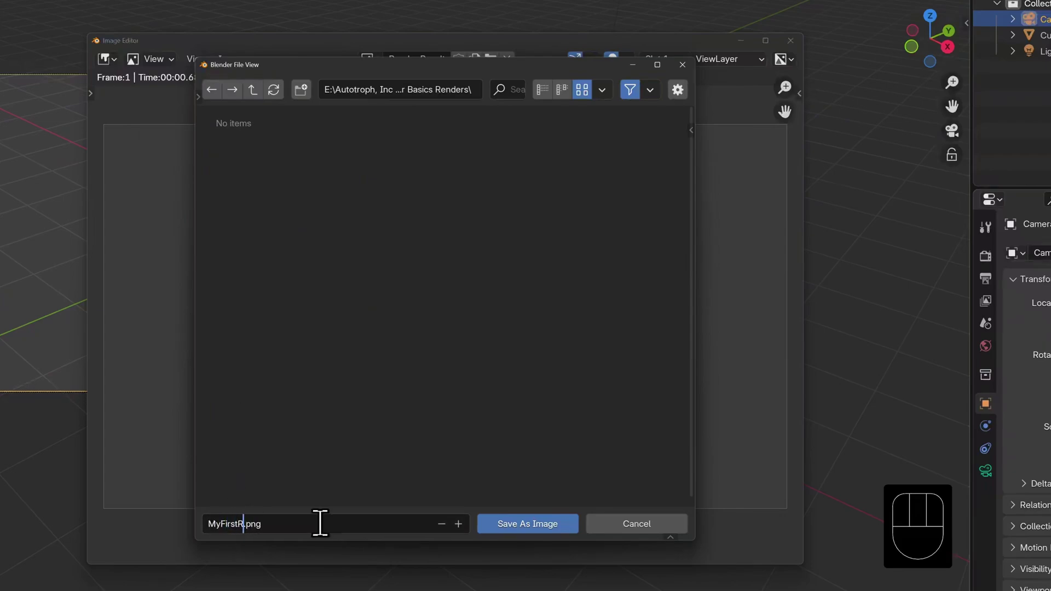
click(539, 524)
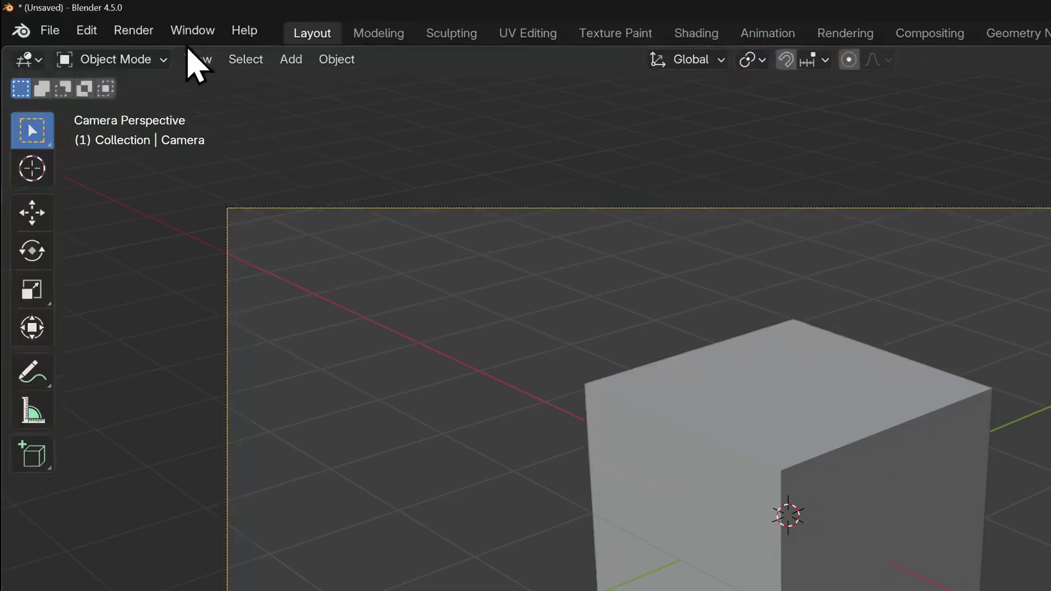
- Start rendering the cube animation, cancel it around frame 10, and close the render window
click(143, 31)
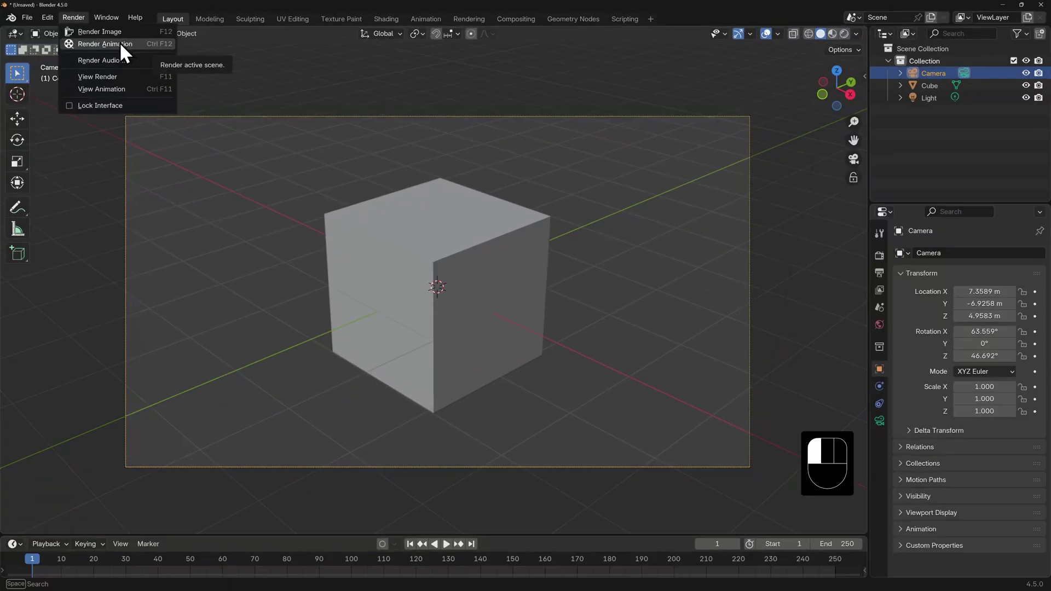
click(218, 78)
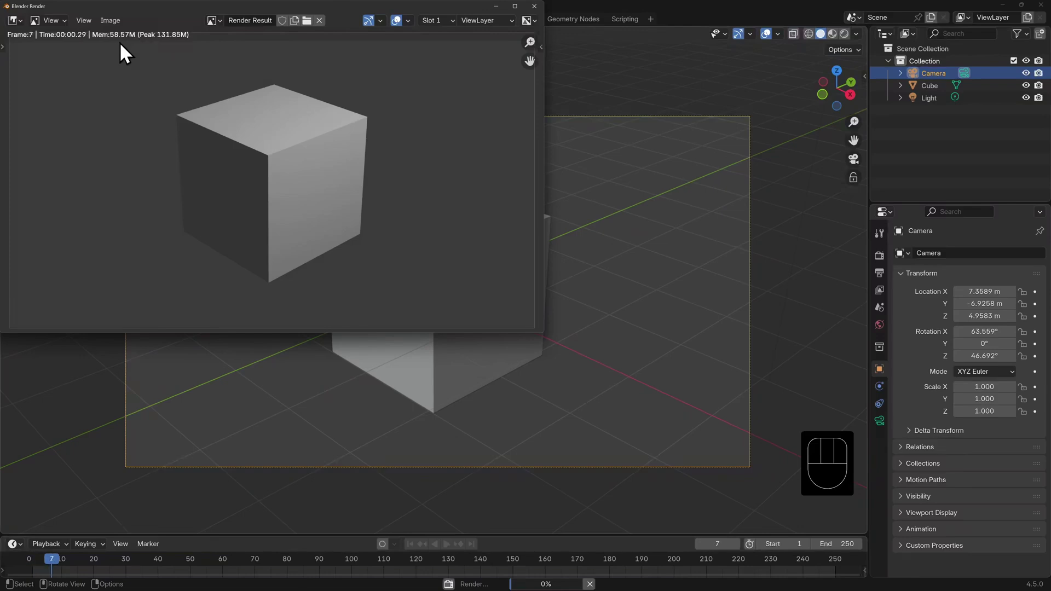
key(Escape)
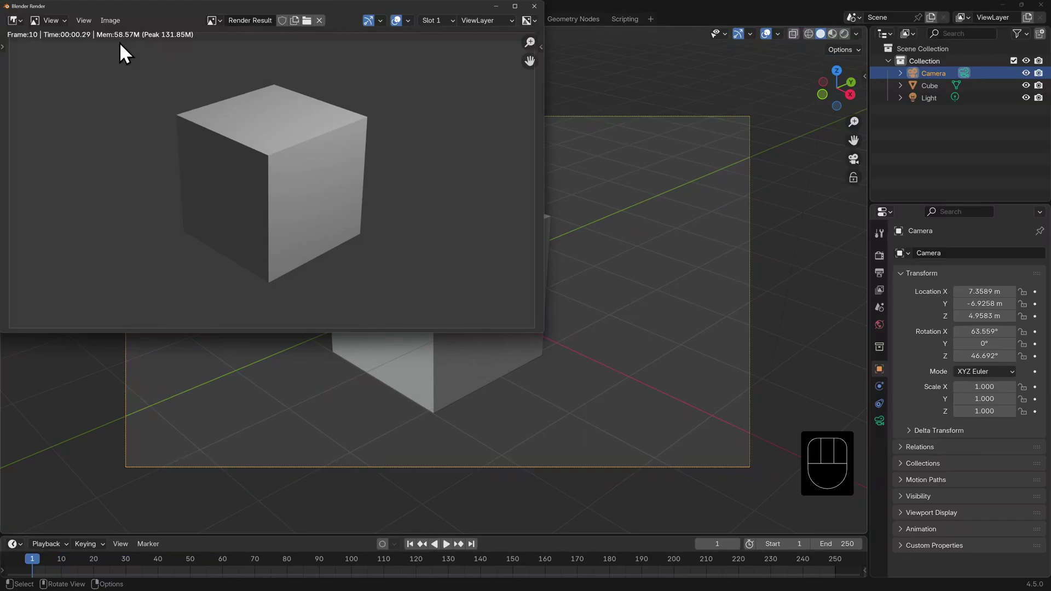
key(Escape)
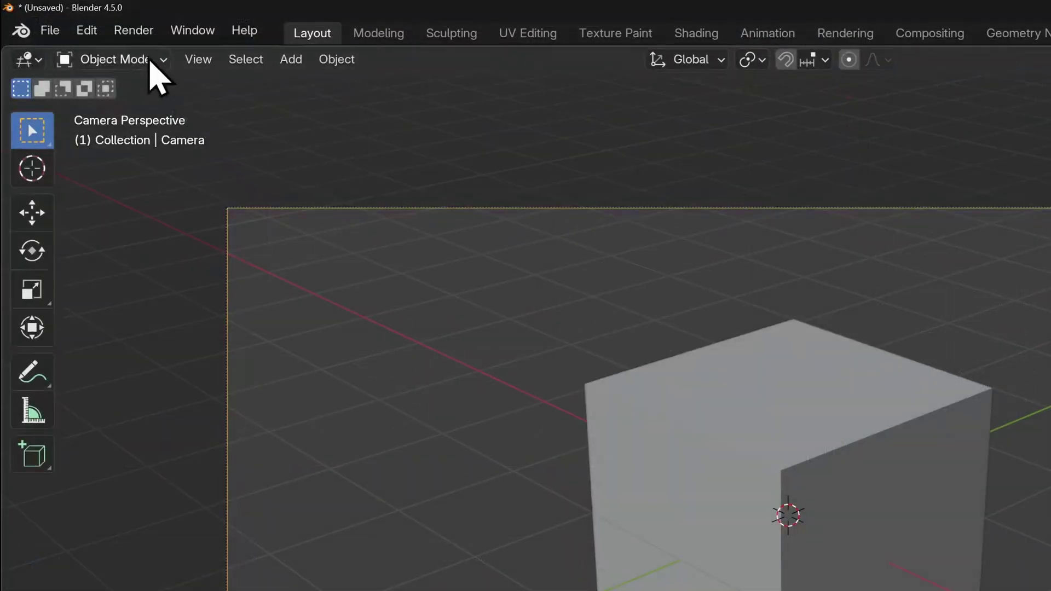
click(137, 30)
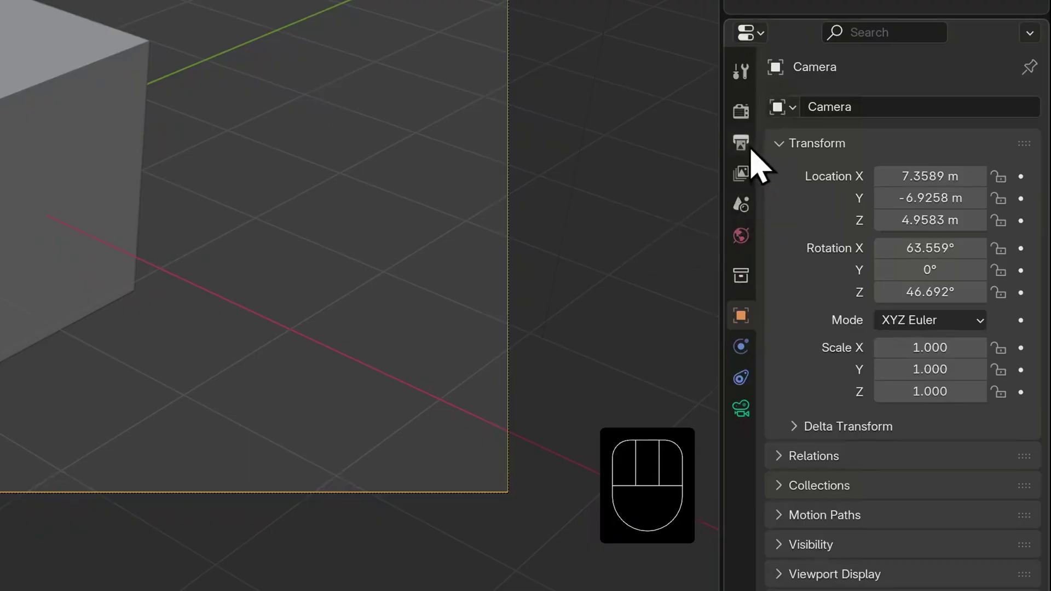
- Create a new 'My First Animation' folder as the output location for rendered frames
click(751, 149)
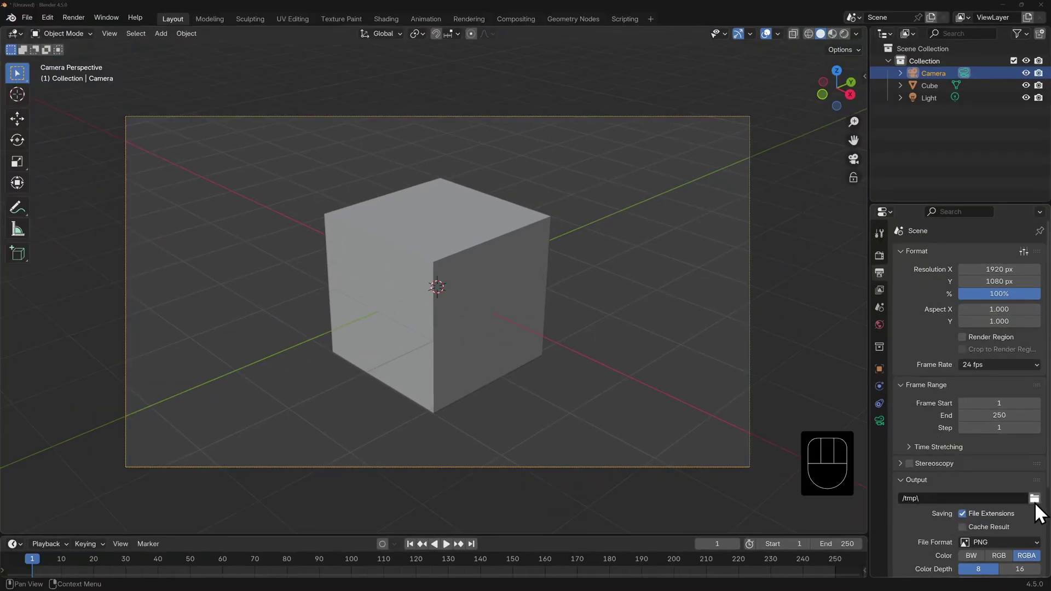
click(1019, 426)
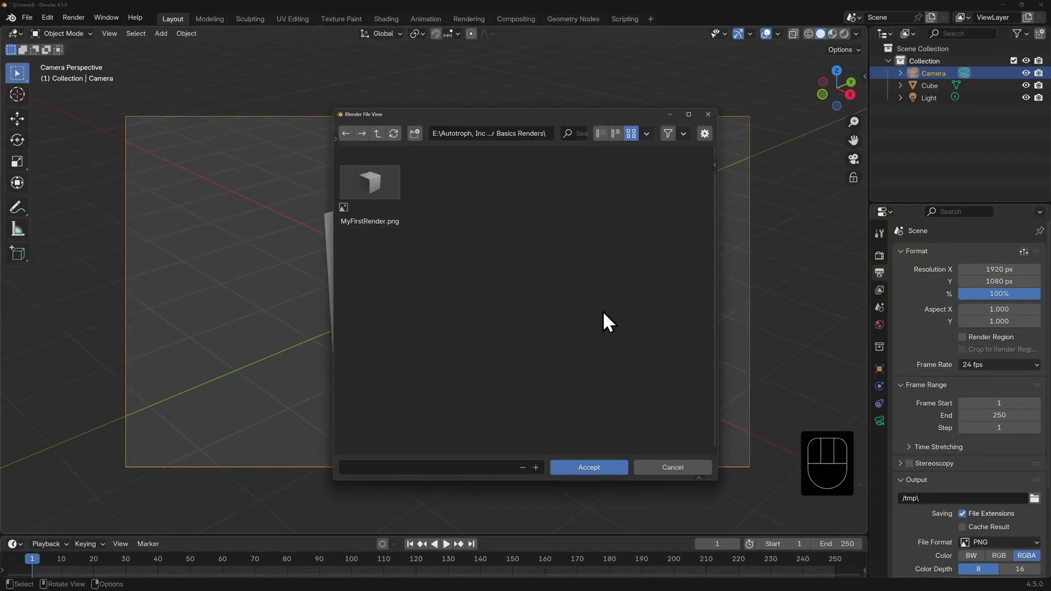
click(415, 133)
text(My Firs)
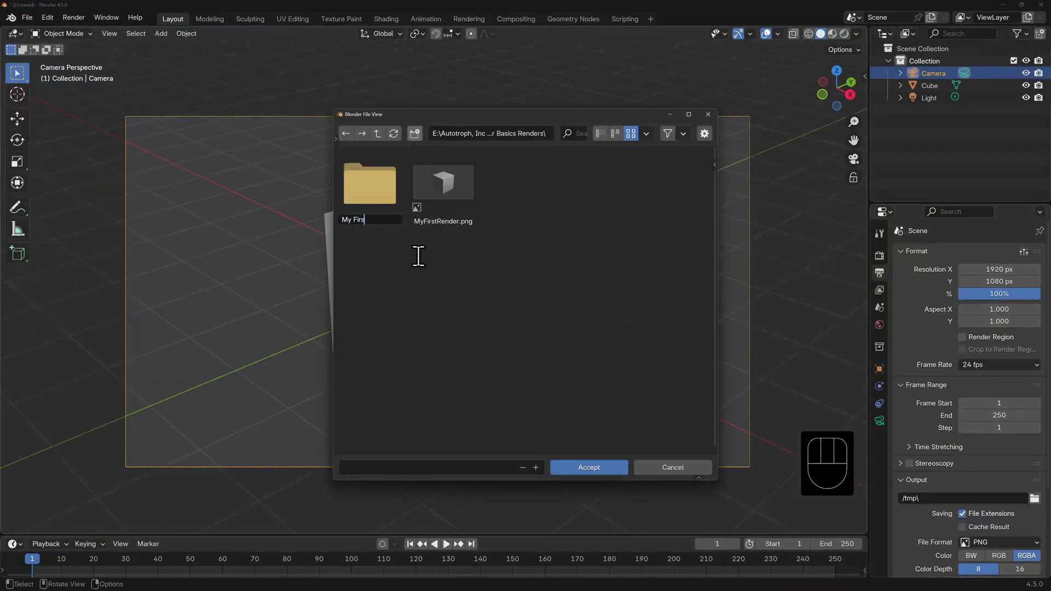
text(t Animation)
key(Return)
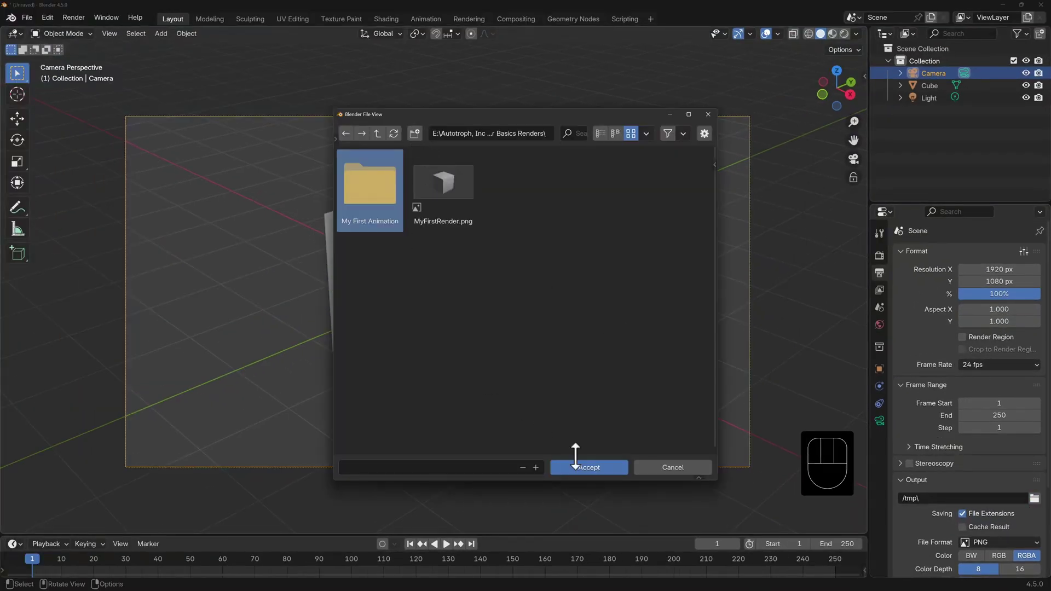
click(583, 465)
- Name the output files 'Cube', accept the path, and check the PNG file format
click(483, 467)
text(Cube)
click(580, 466)
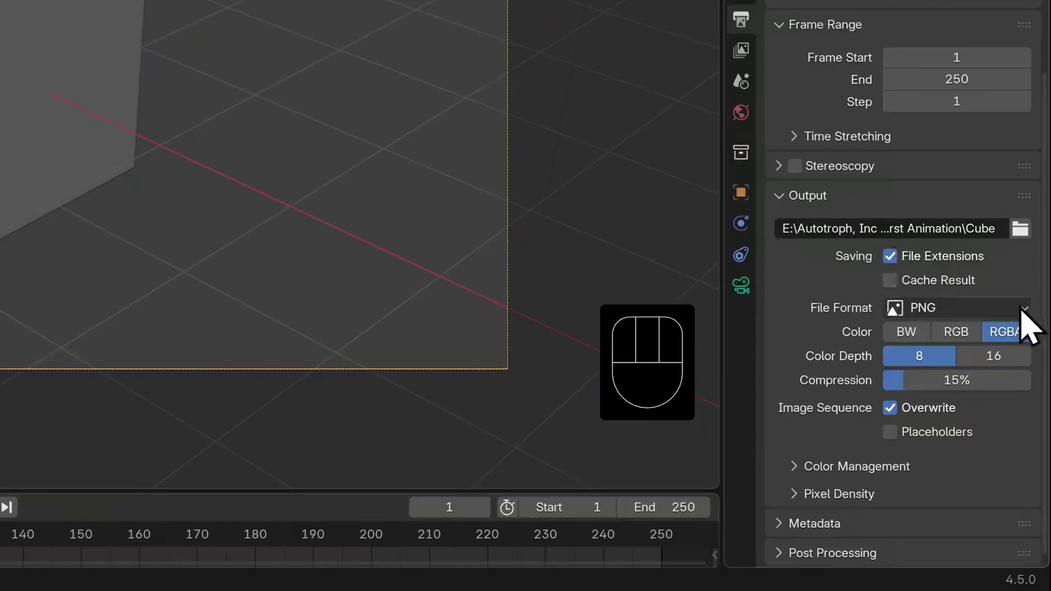
click(1022, 310)
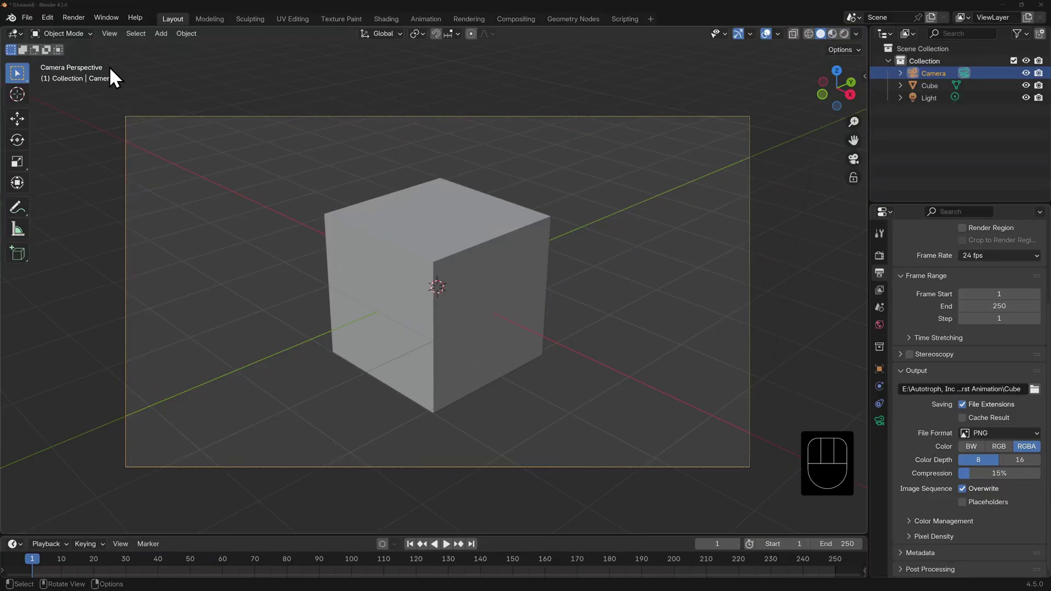
click(71, 16)
- Render the cube again, close the render, and open recent treasure-chest_example.blend
click(77, 29)
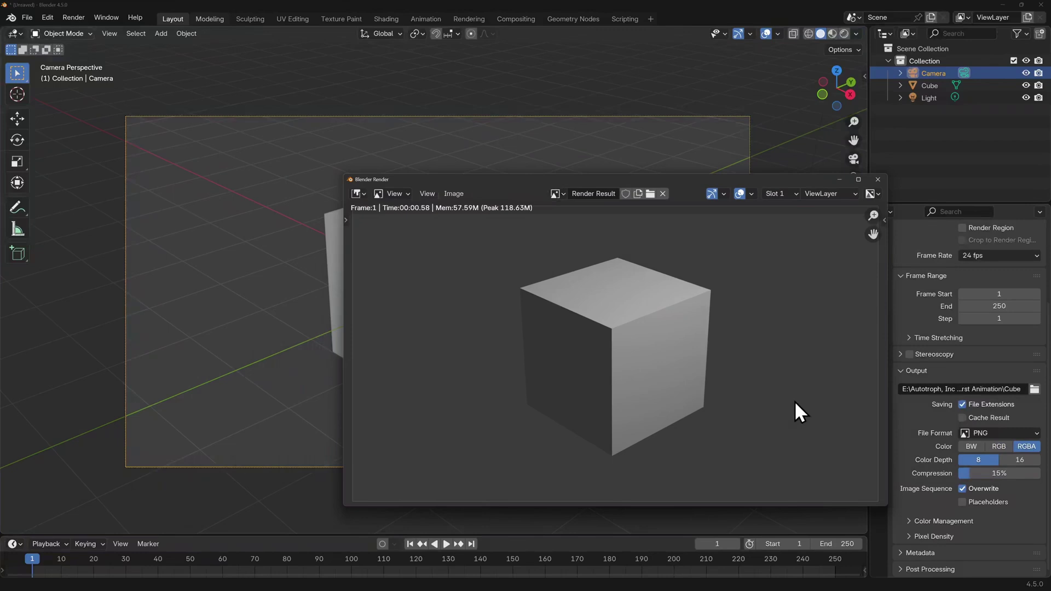
click(876, 180)
click(25, 18)
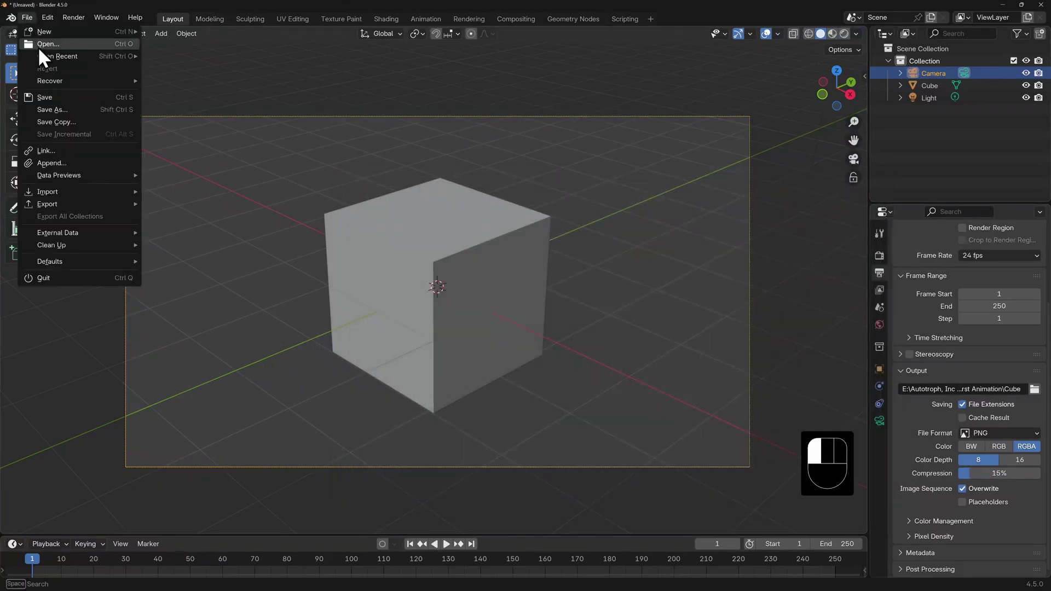
mouse_move(42, 54)
click(227, 69)
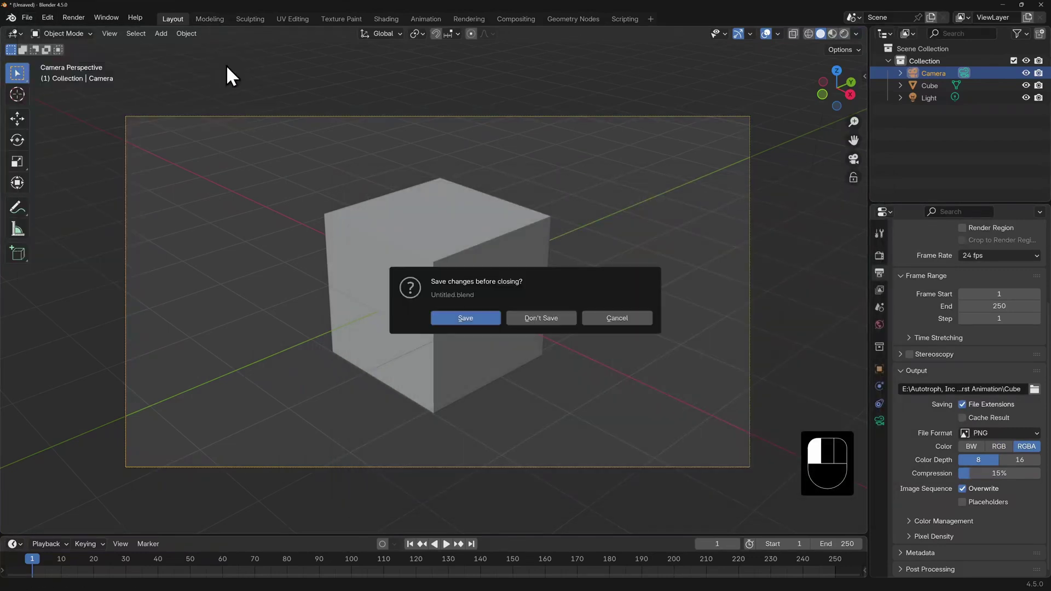
- Discard the cube scene and preview the chest in material and rendered shading
click(540, 318)
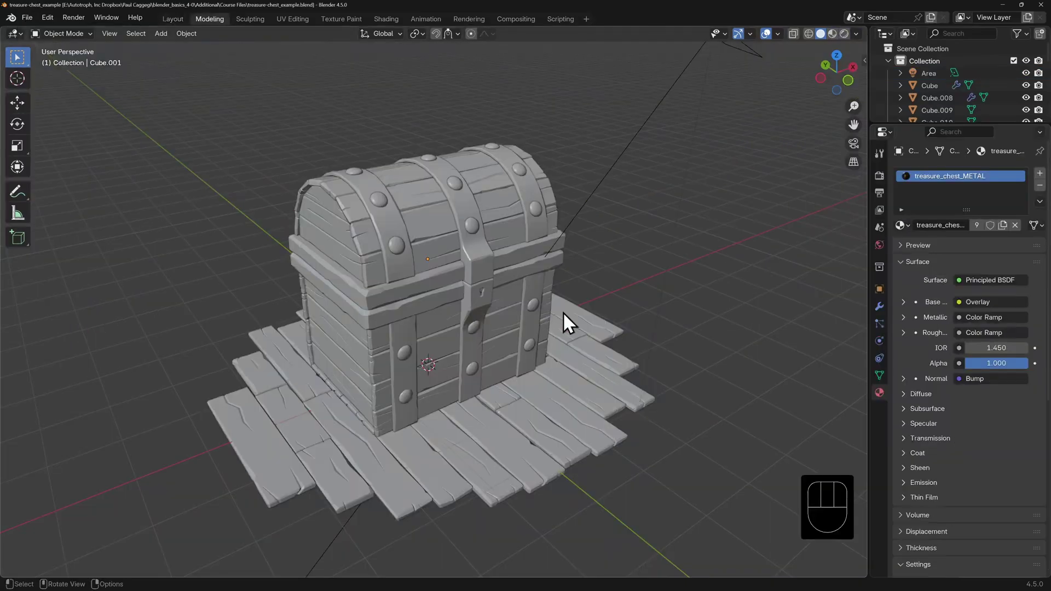
click(831, 34)
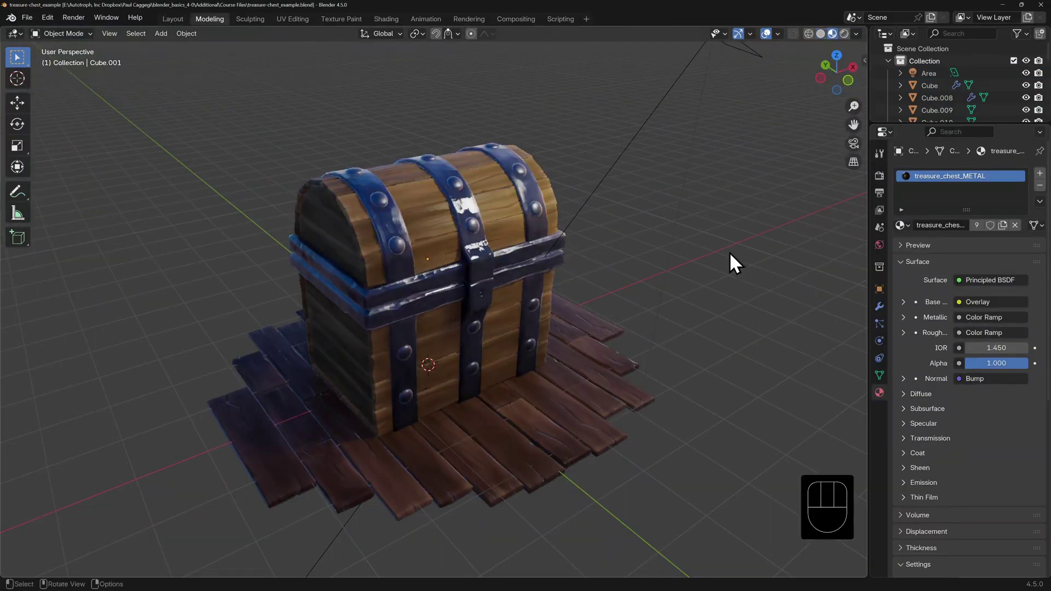
scroll(729, 252, down, 2)
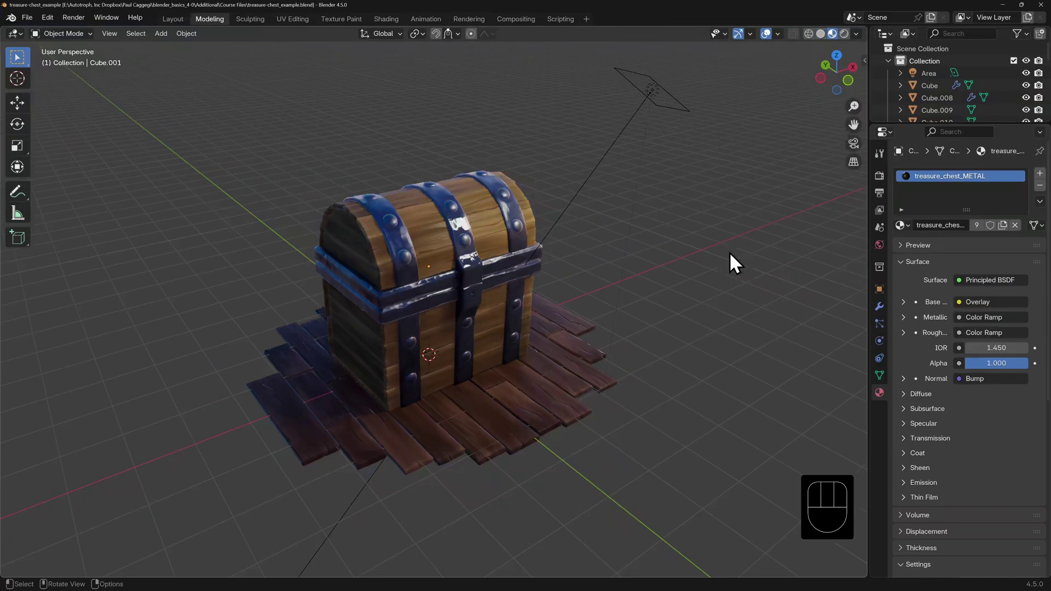
mouse_move(730, 249)
middle_down()
mouse_move(665, 268)
mouse_move(612, 252)
mouse_move(684, 268)
mouse_move(747, 248)
middle_up()
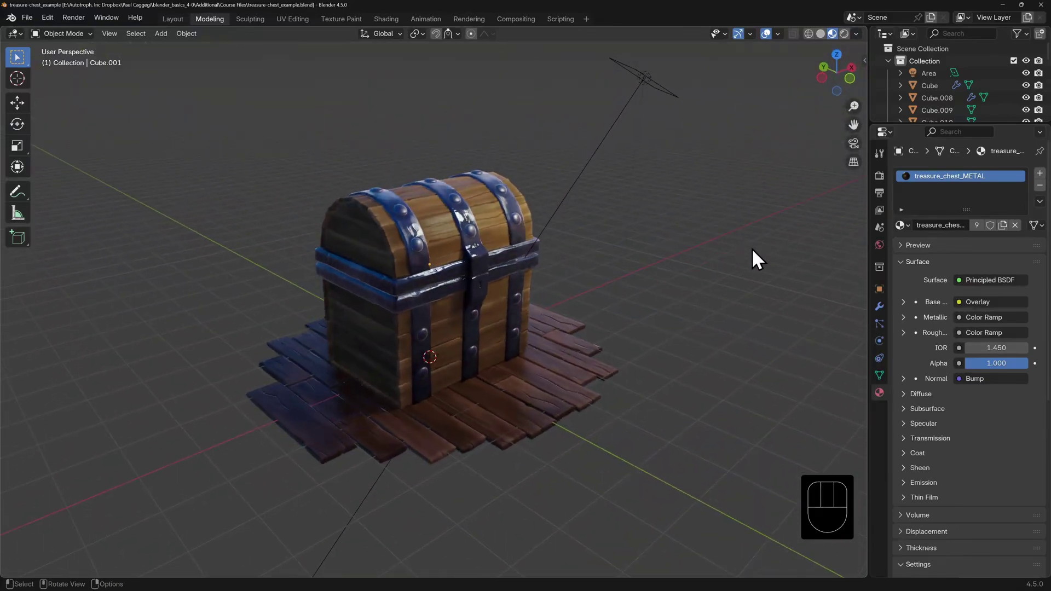
click(844, 33)
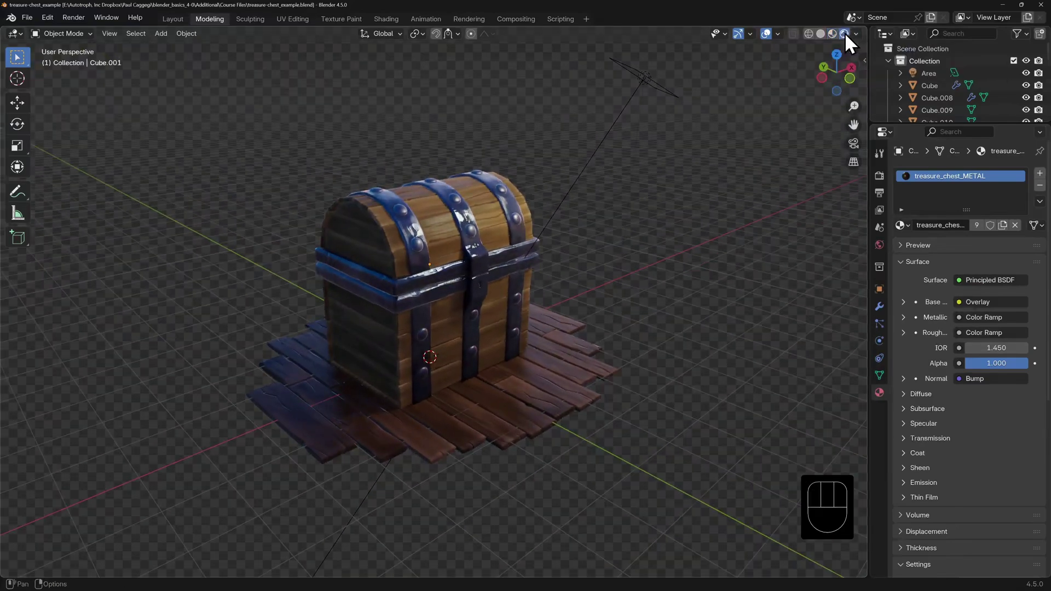
- Move the area light along the Y axis to sit above the chest
click(656, 100)
key(g)
key(x)
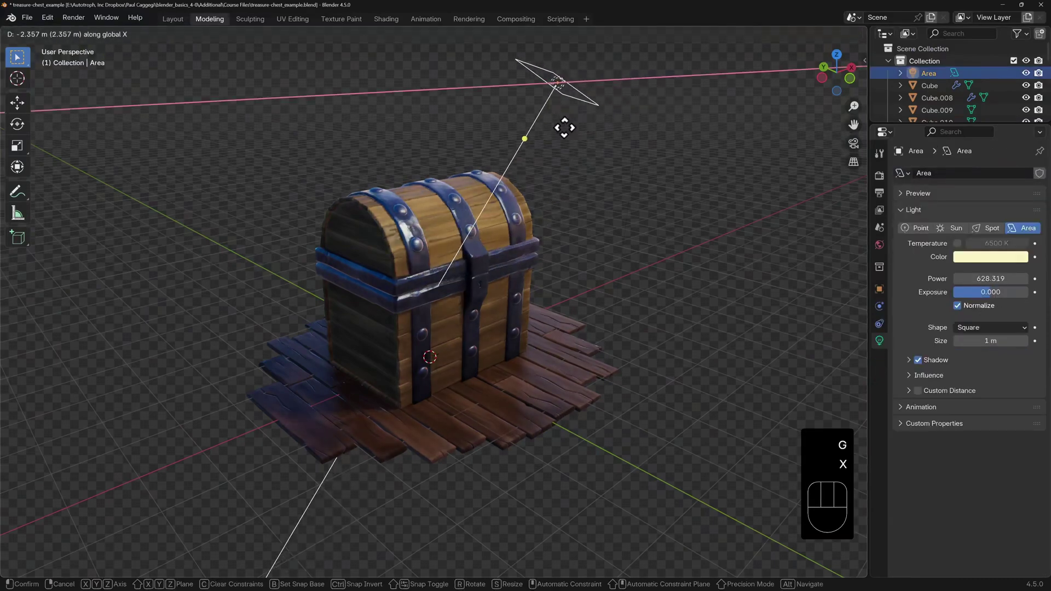
right_click(616, 134)
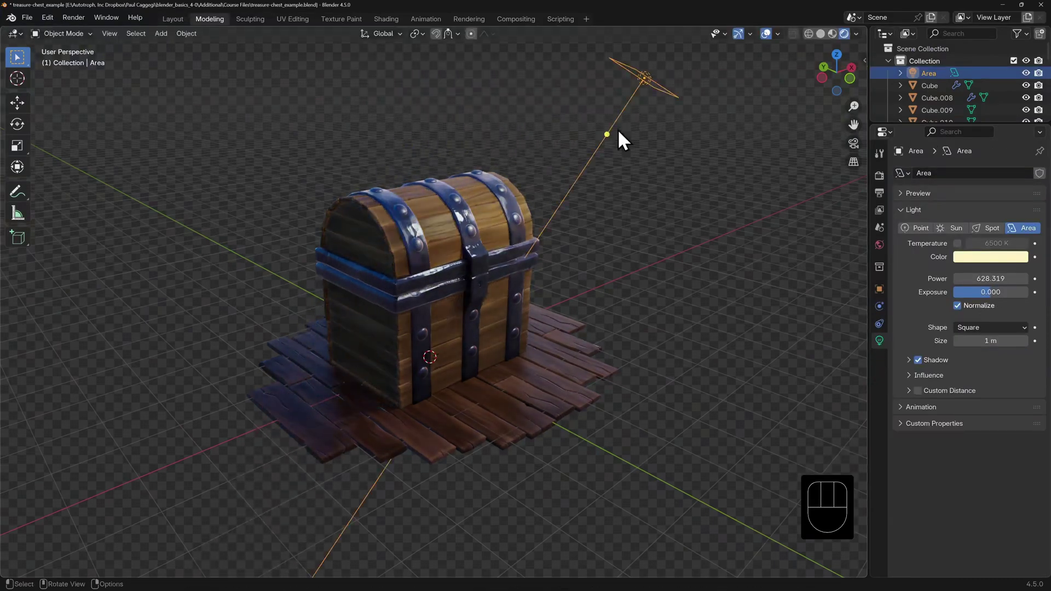
key(g)
key(y)
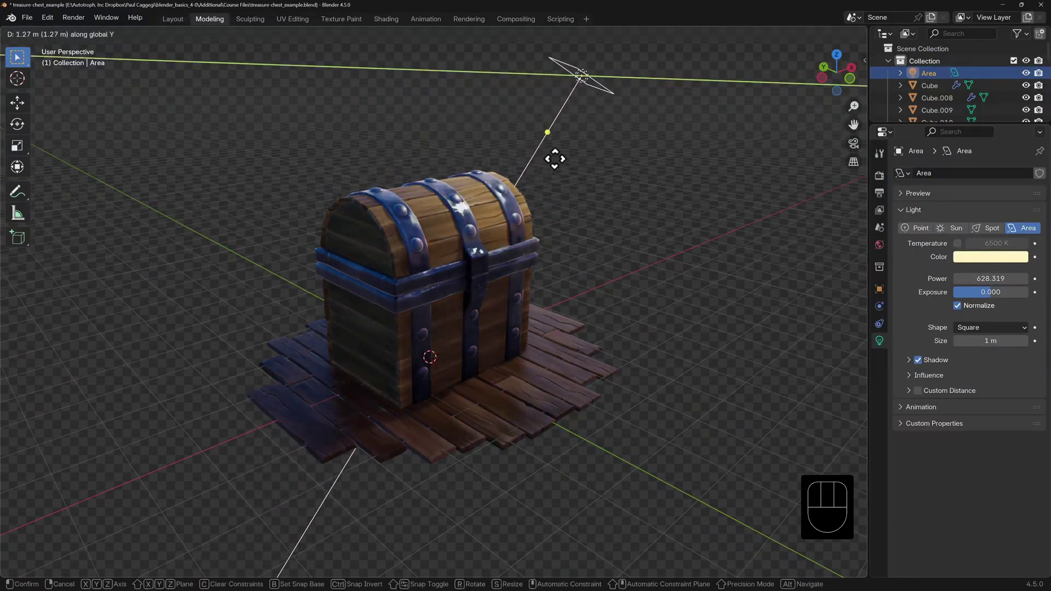
click(654, 207)
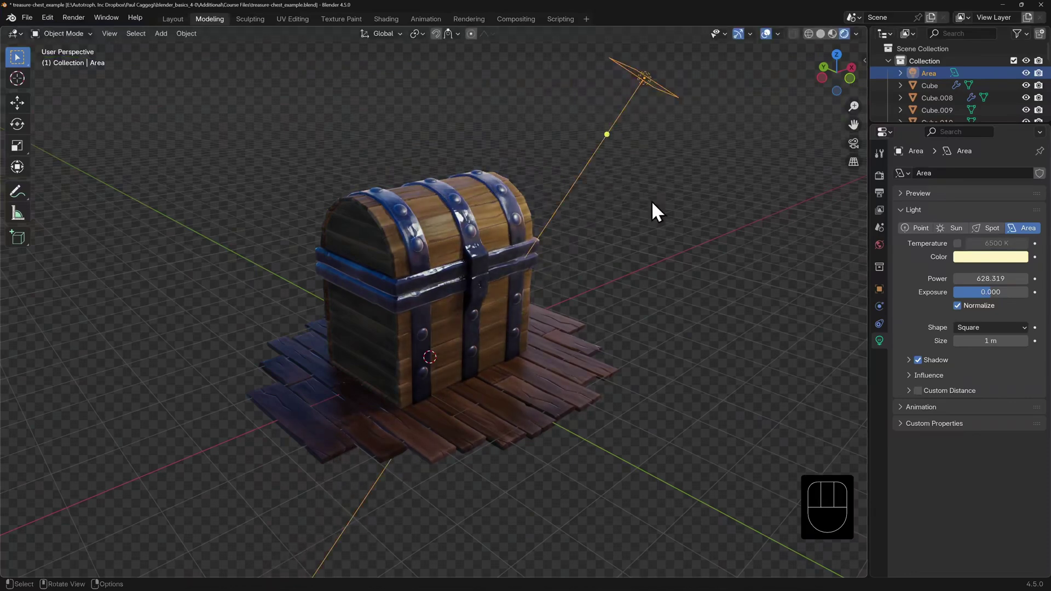
- Switch the viewport to Solid shading and begin moving the area light again
key(z)
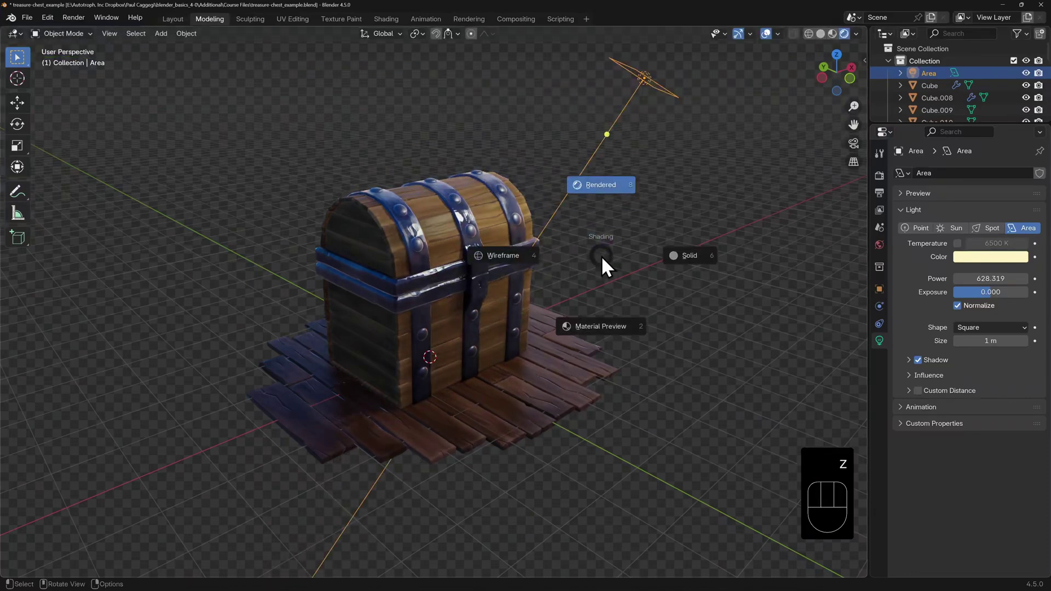
click(688, 257)
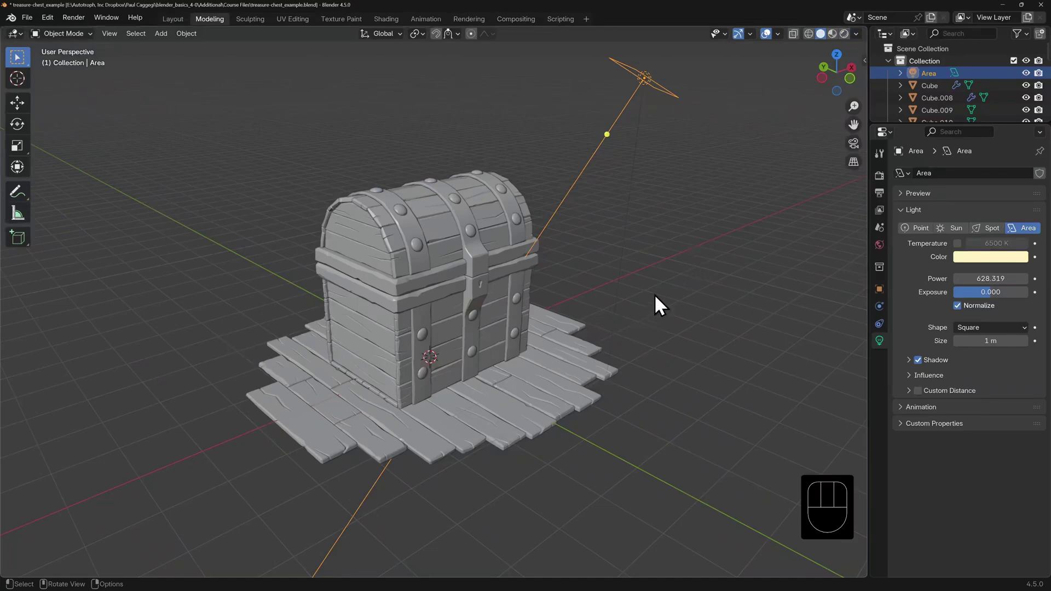
mouse_move(668, 287)
middle_down()
mouse_move(640, 305)
mouse_move(561, 313)
mouse_move(531, 298)
mouse_move(534, 281)
mouse_move(591, 277)
mouse_move(665, 289)
middle_up()
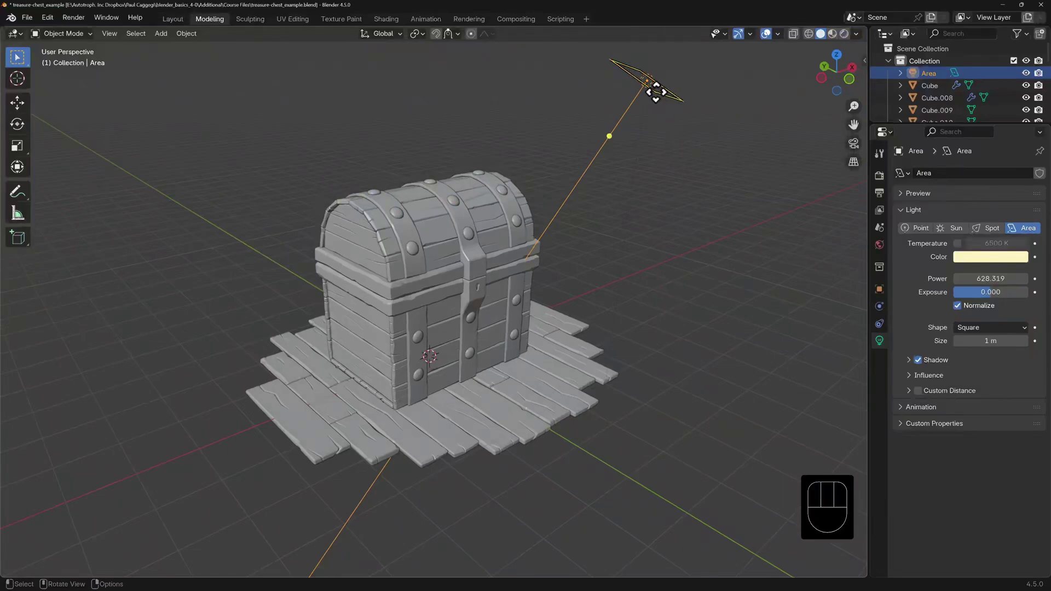
key(g)
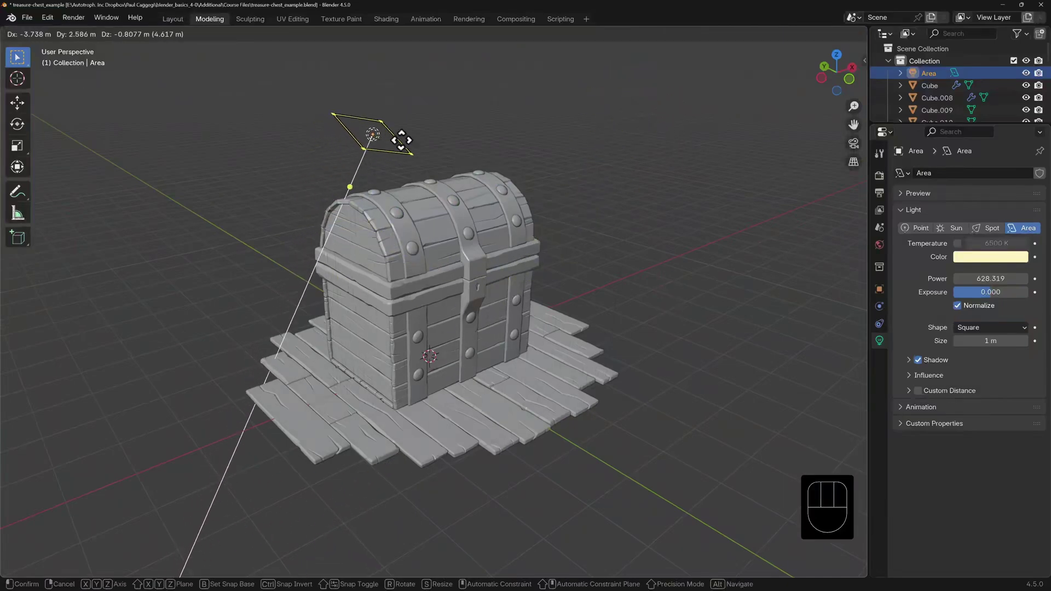
- Confirm the area light's position, then view the chest in Material Preview and Rendered shading
click(656, 106)
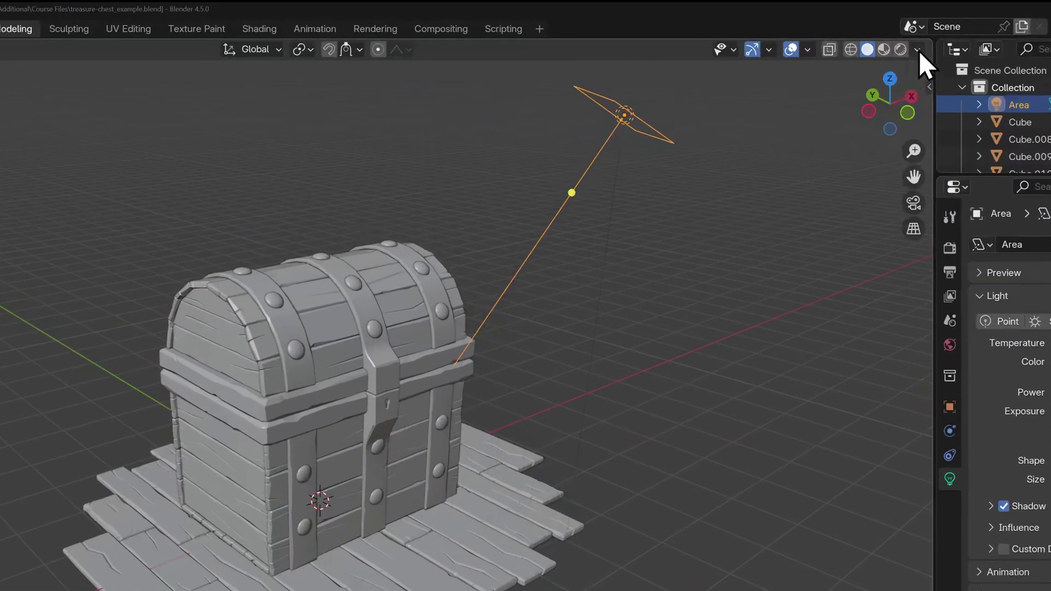
click(917, 50)
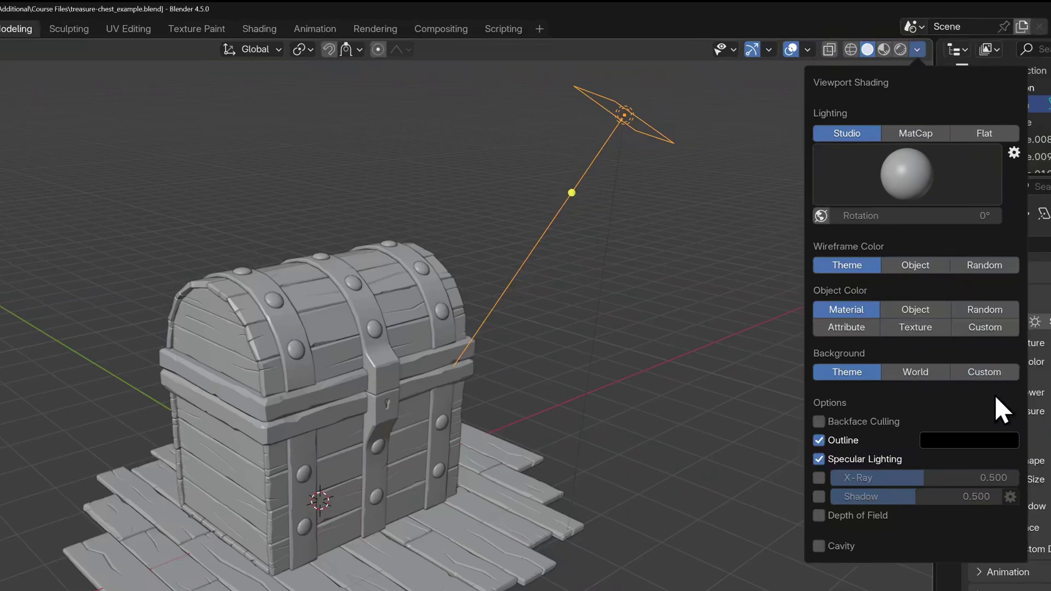
click(918, 48)
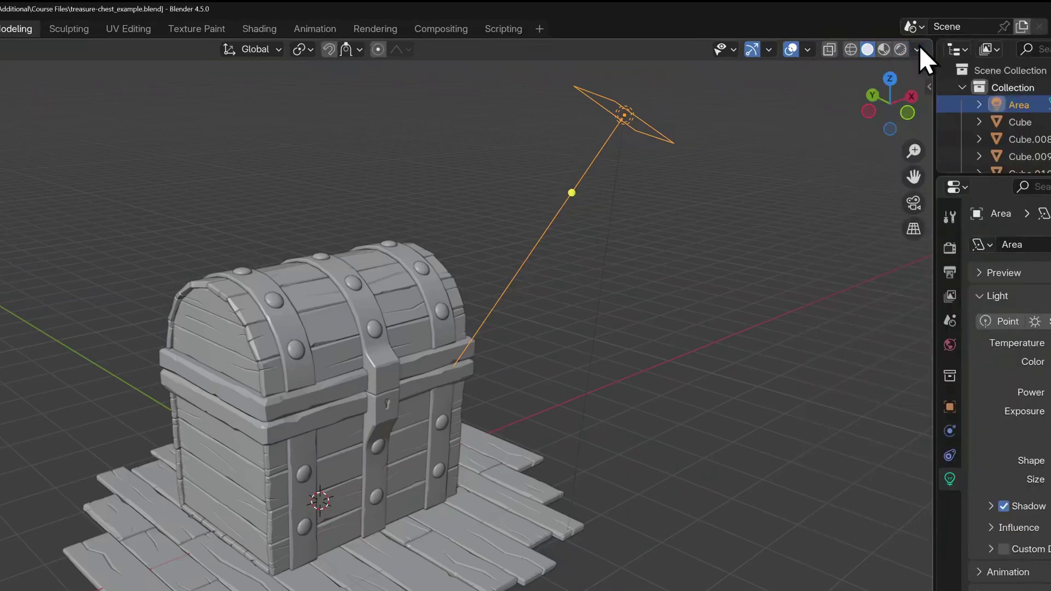
click(883, 53)
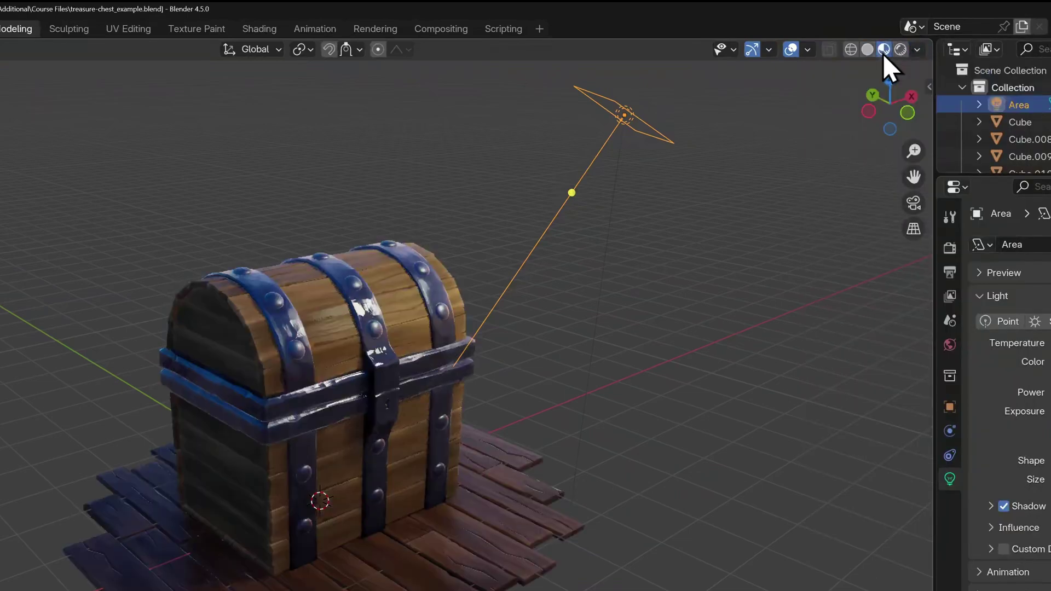
click(917, 50)
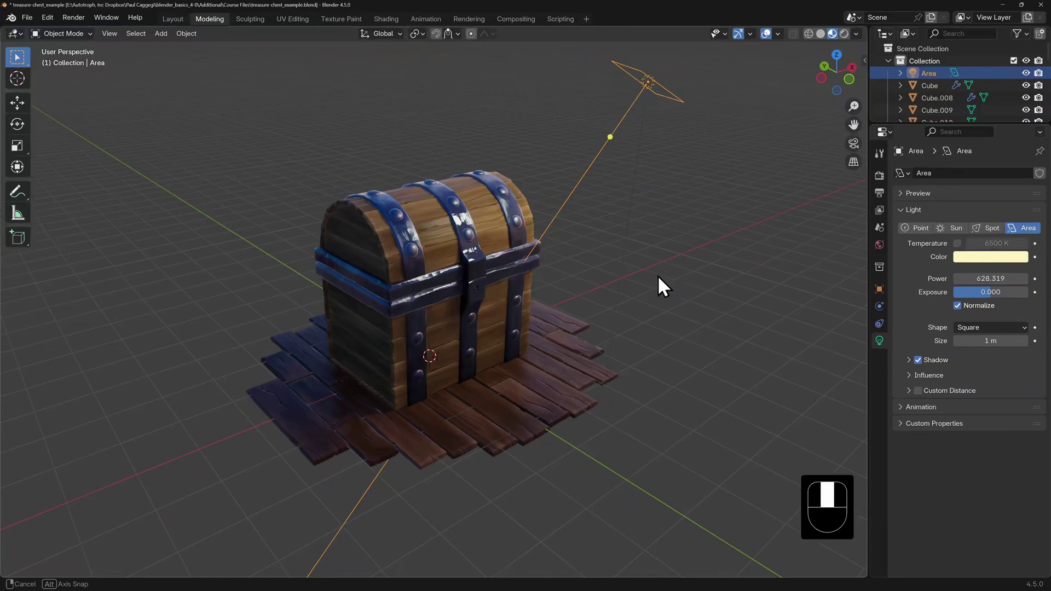
middle_drag(658, 284, 673, 265)
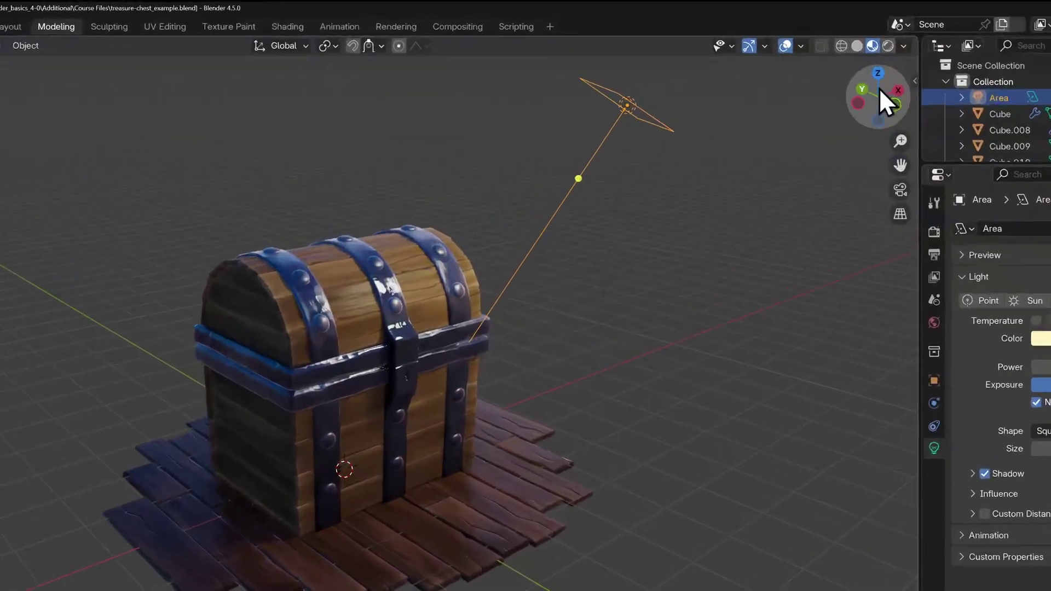
click(887, 46)
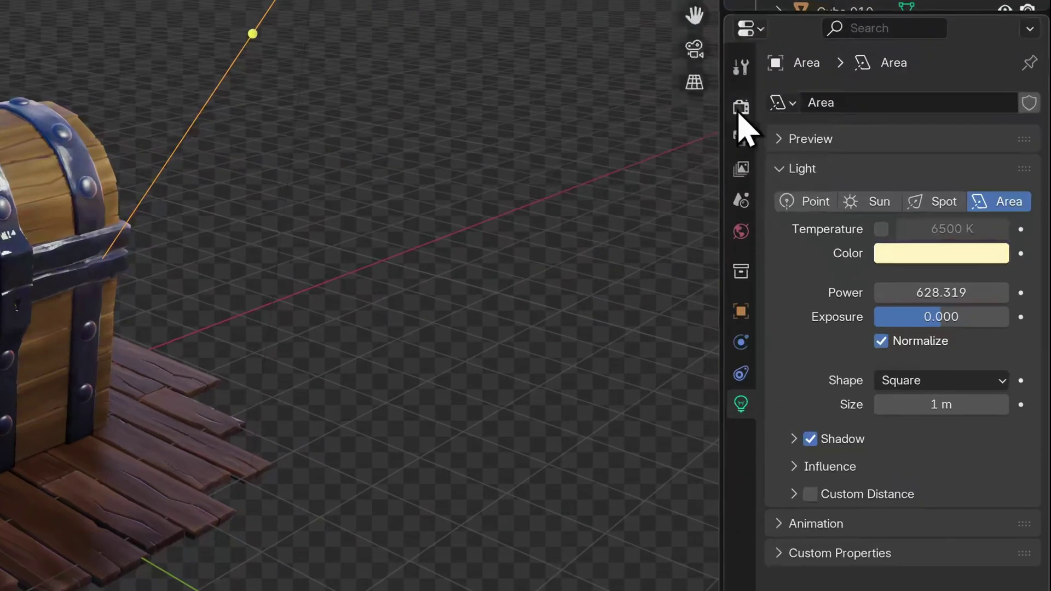
- Switch the render engine from EEVEE to Workbench in Render Properties
click(740, 109)
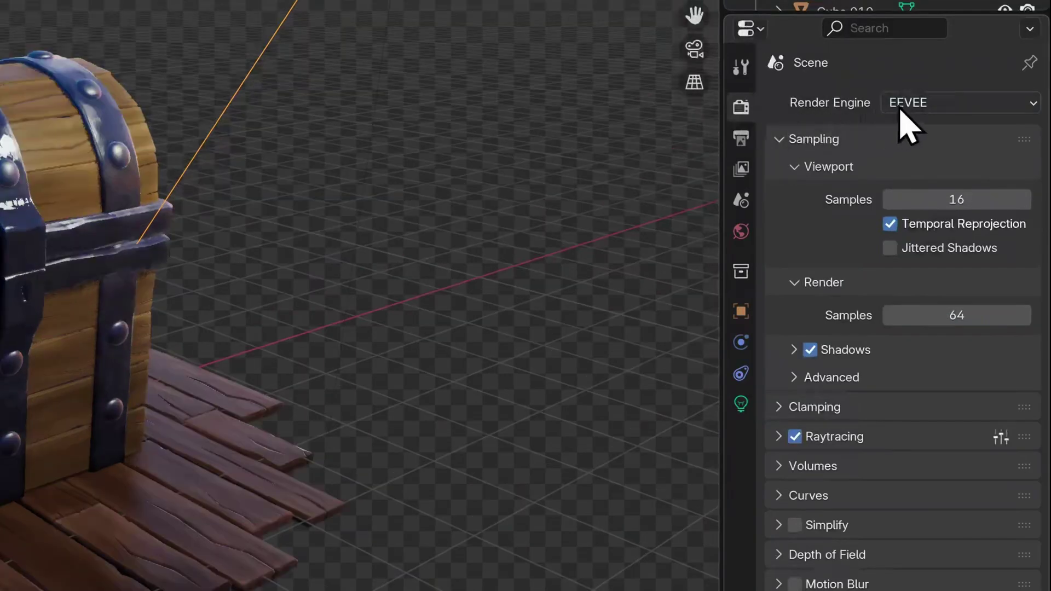
click(1029, 103)
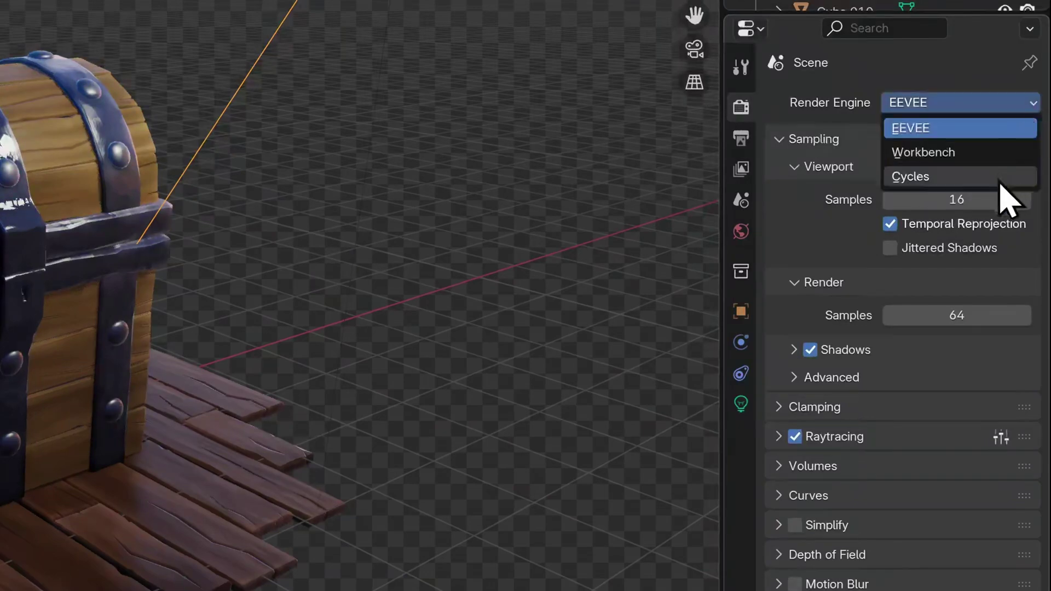
click(941, 154)
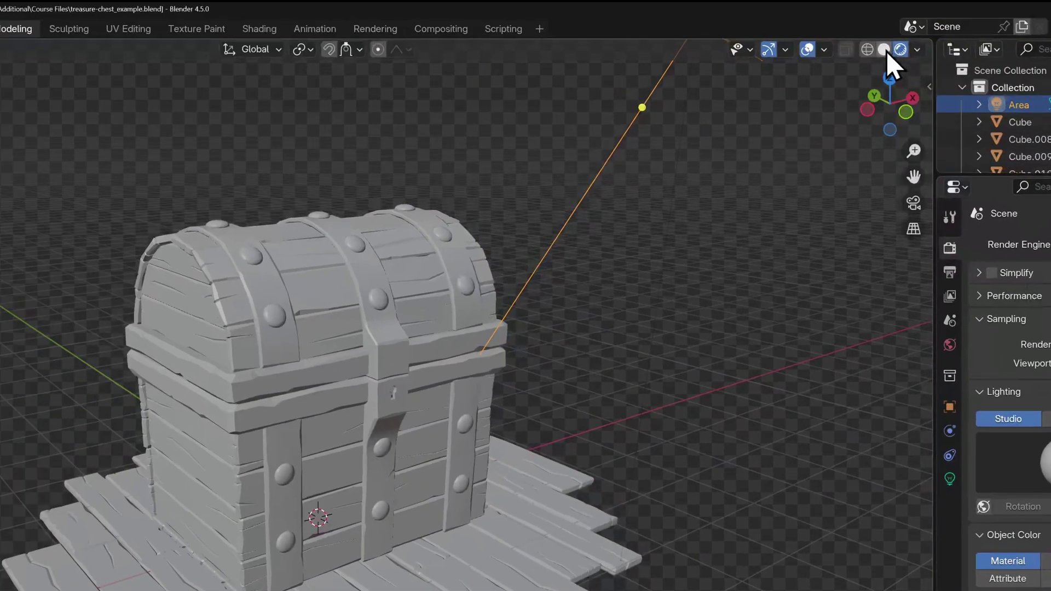
click(884, 49)
click(917, 49)
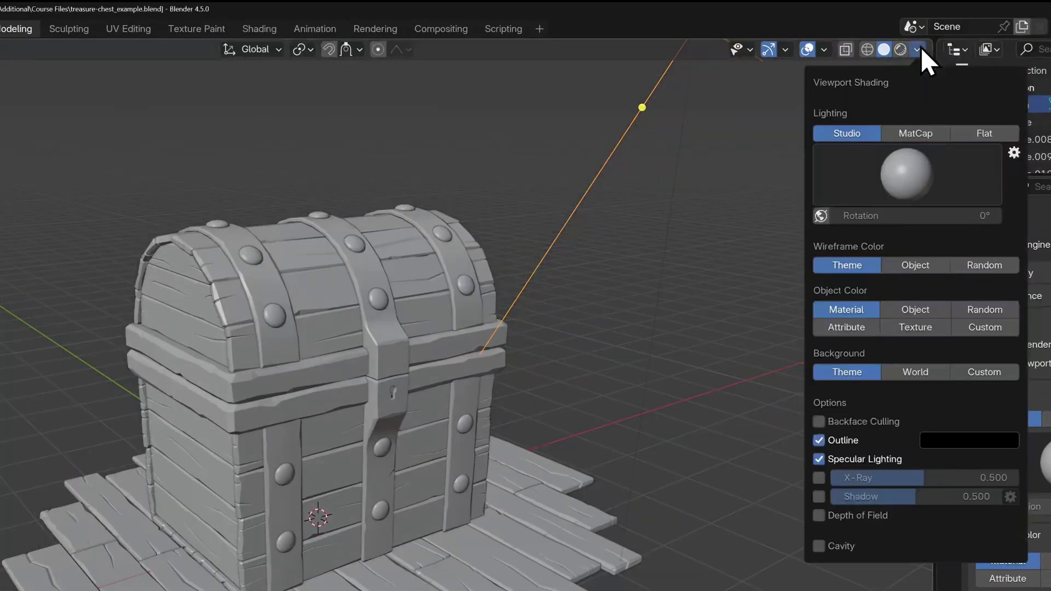
click(900, 49)
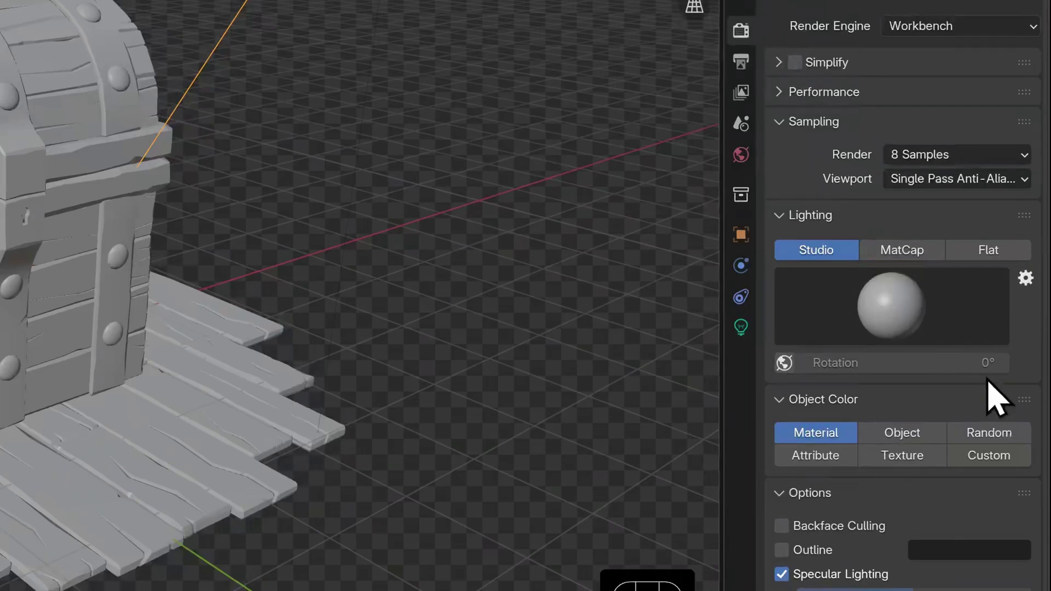
- Enable World Space Lighting for the studio light and adjust its rotation
click(902, 315)
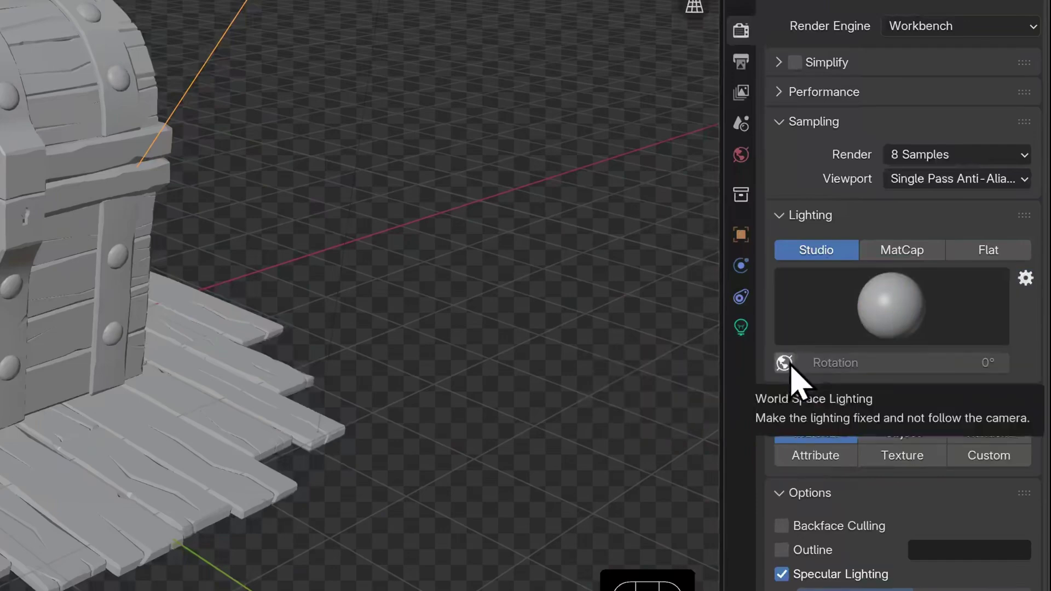
click(783, 362)
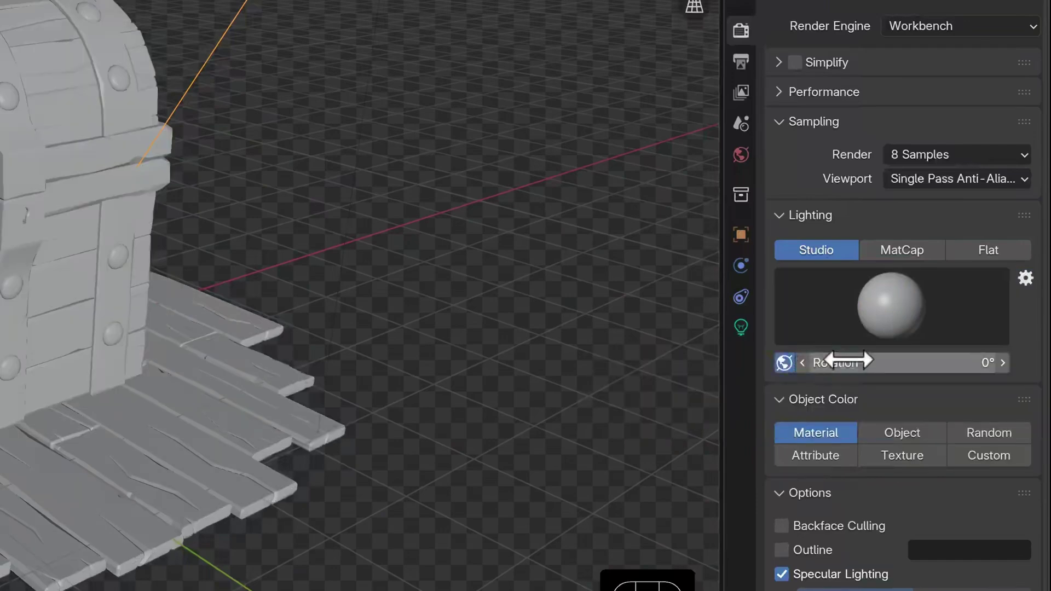
drag(847, 360, 888, 359)
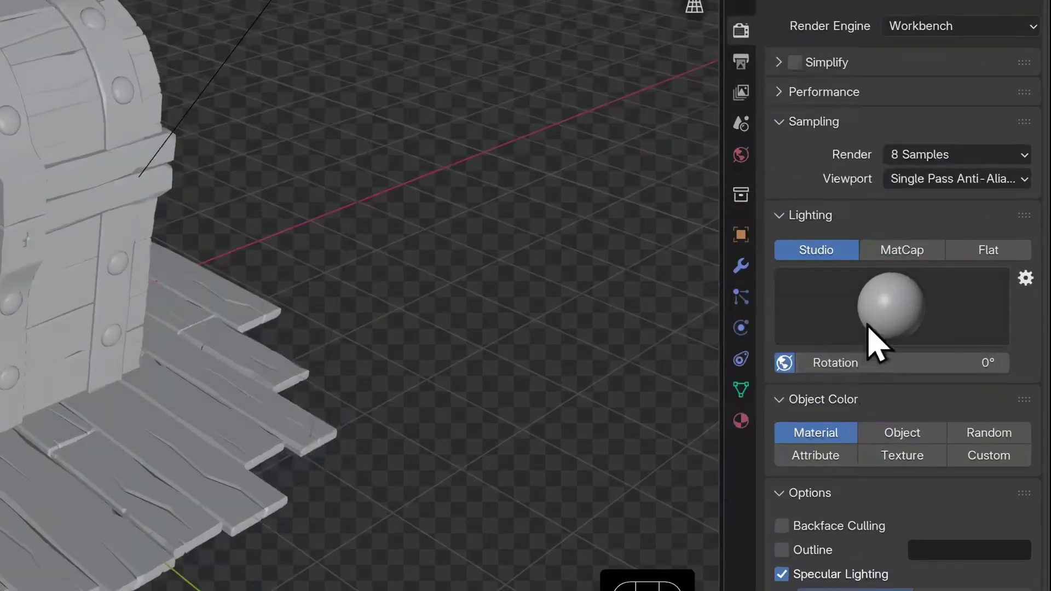
- Apply a red carpaint MatCap and test-render the chest from the camera view
click(908, 253)
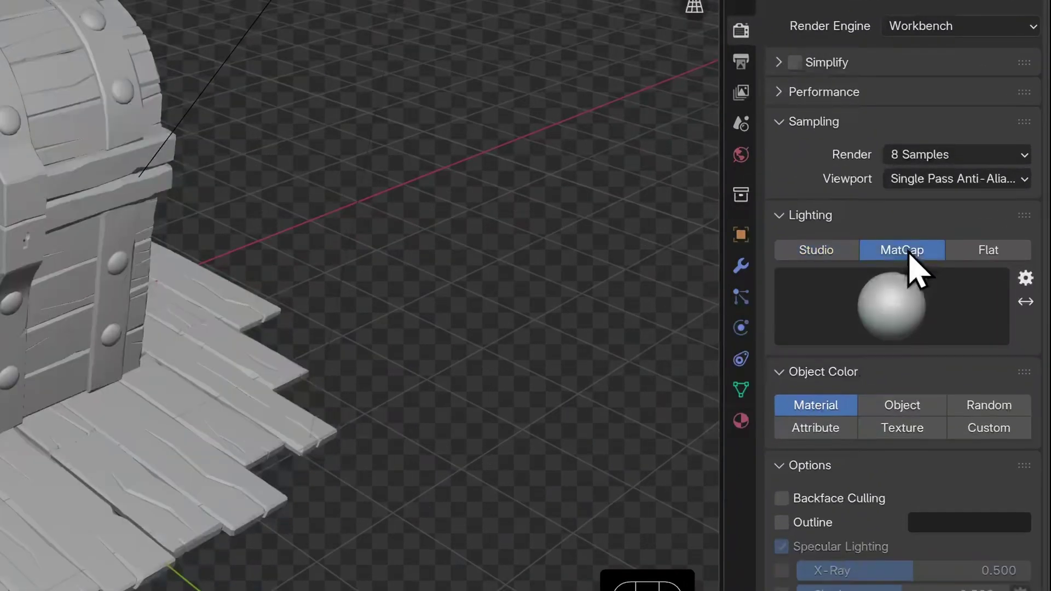
click(897, 320)
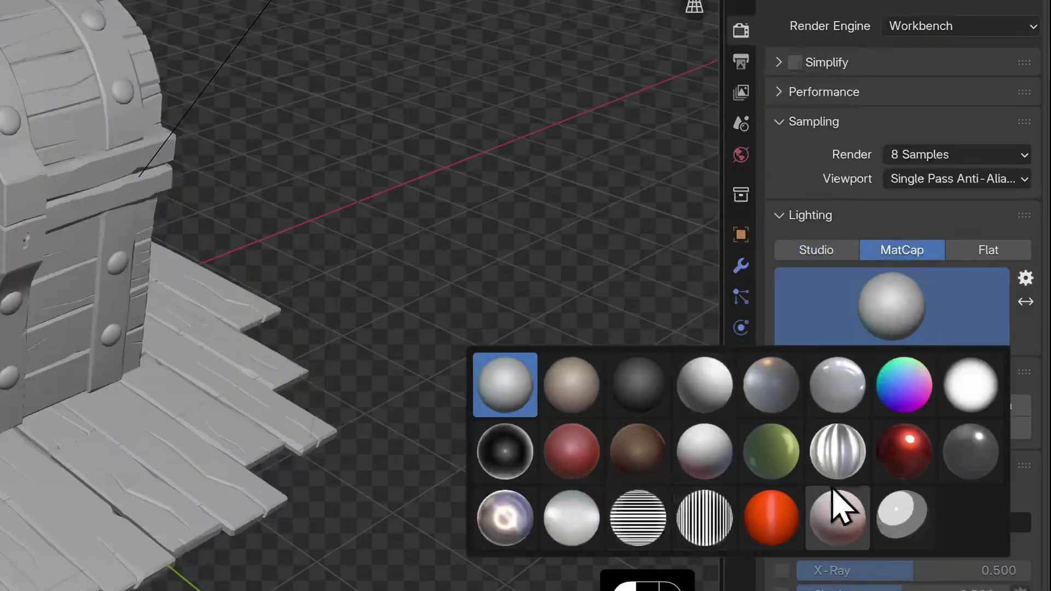
click(909, 460)
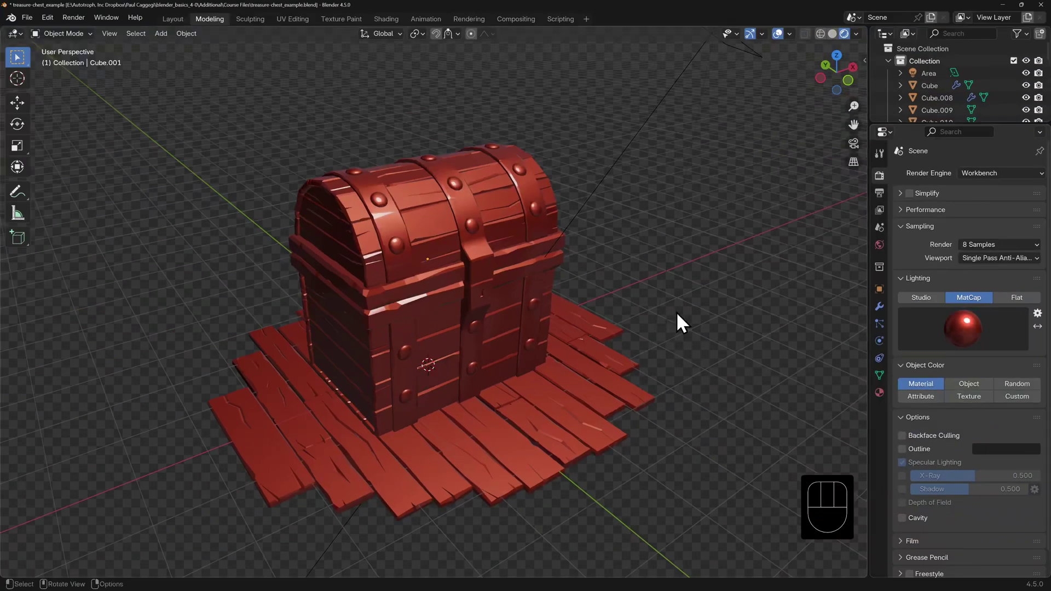
middle_drag(677, 314, 672, 328)
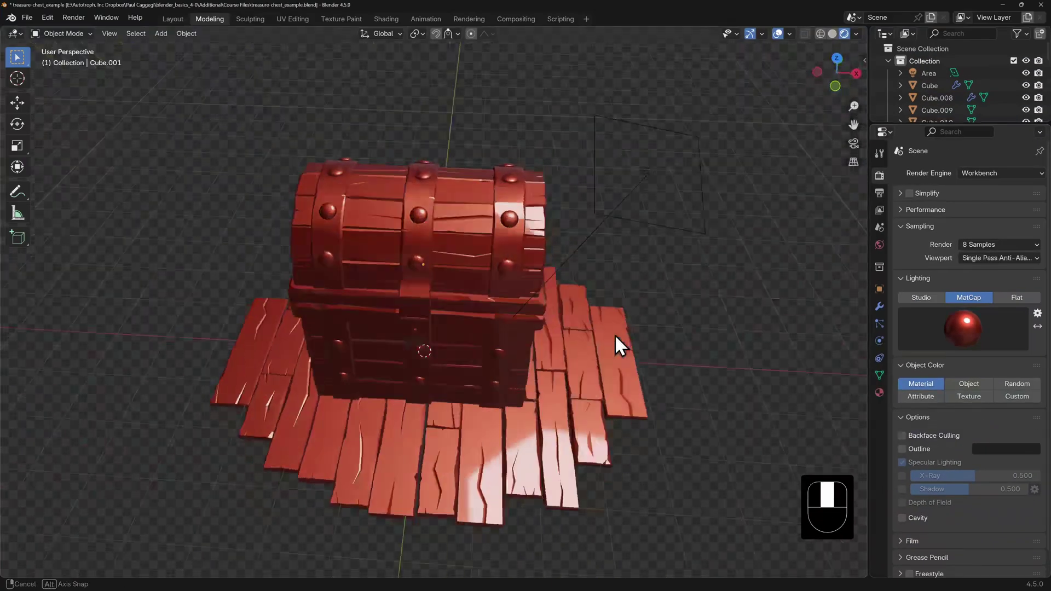
middle_drag(614, 336, 677, 307)
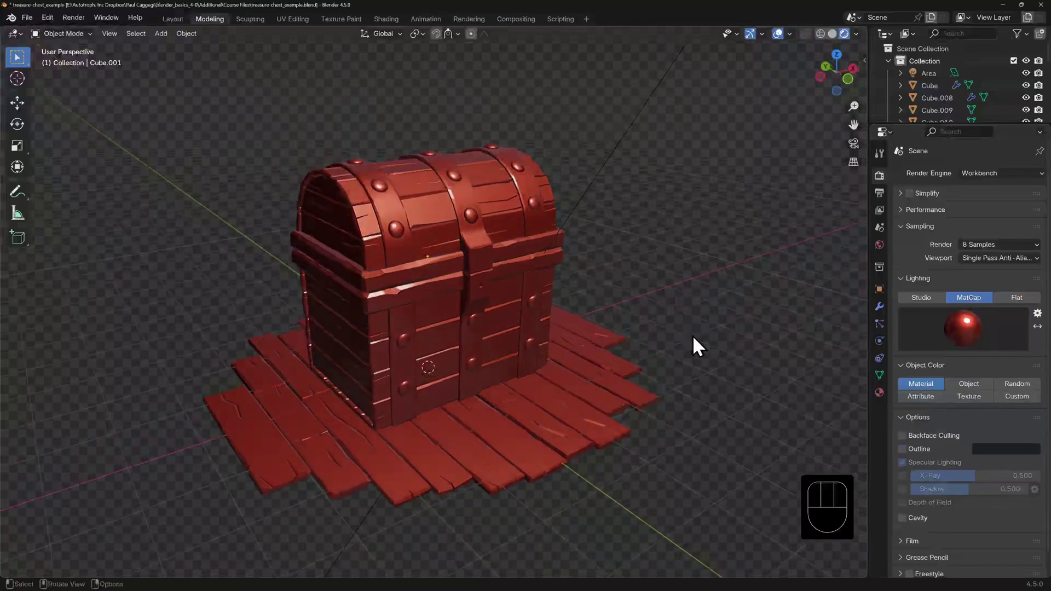
key(KP_0)
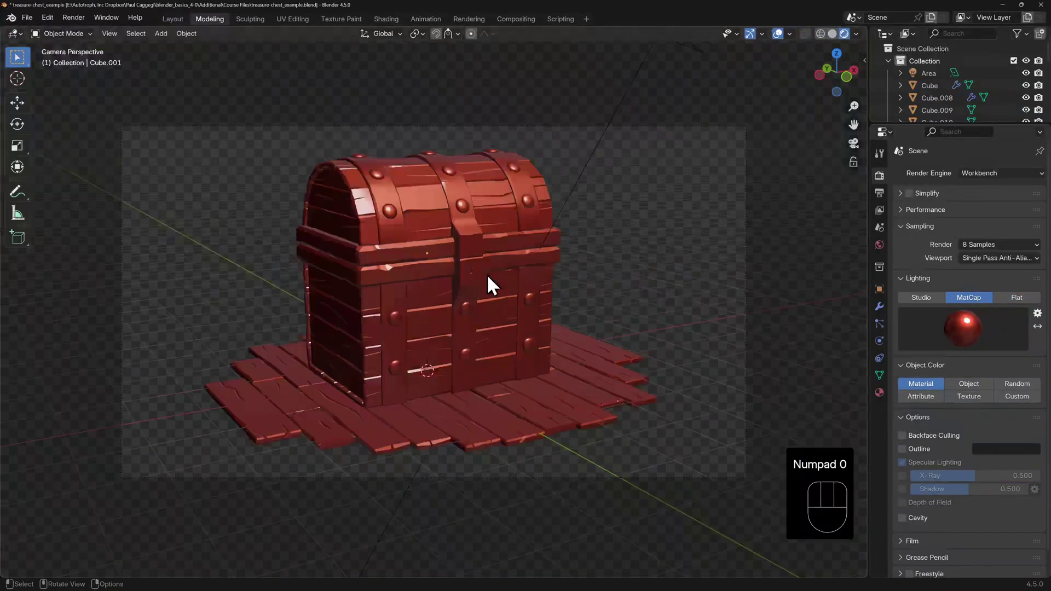
key(F12)
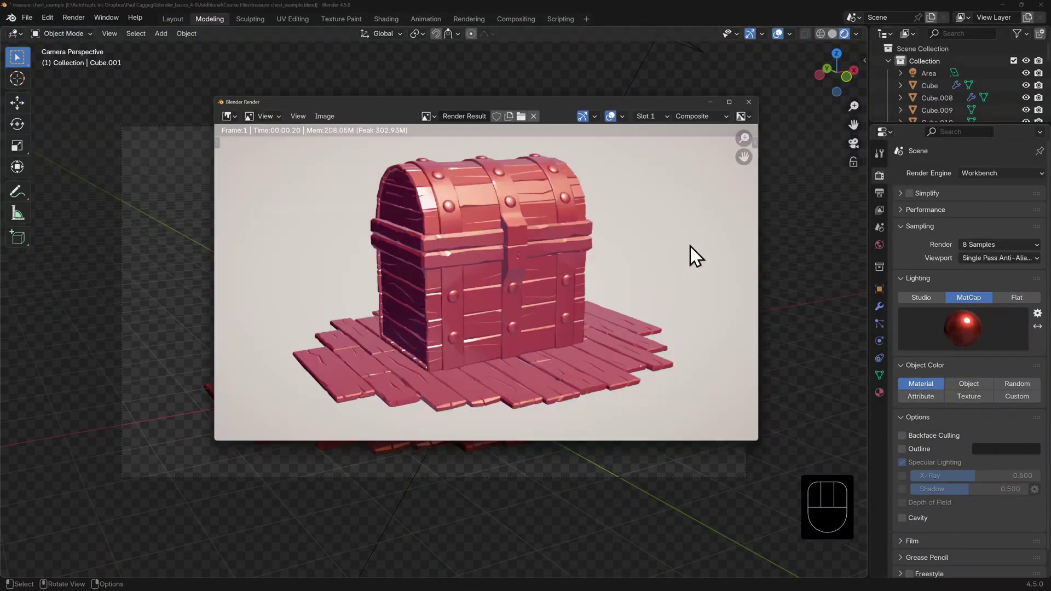
click(748, 102)
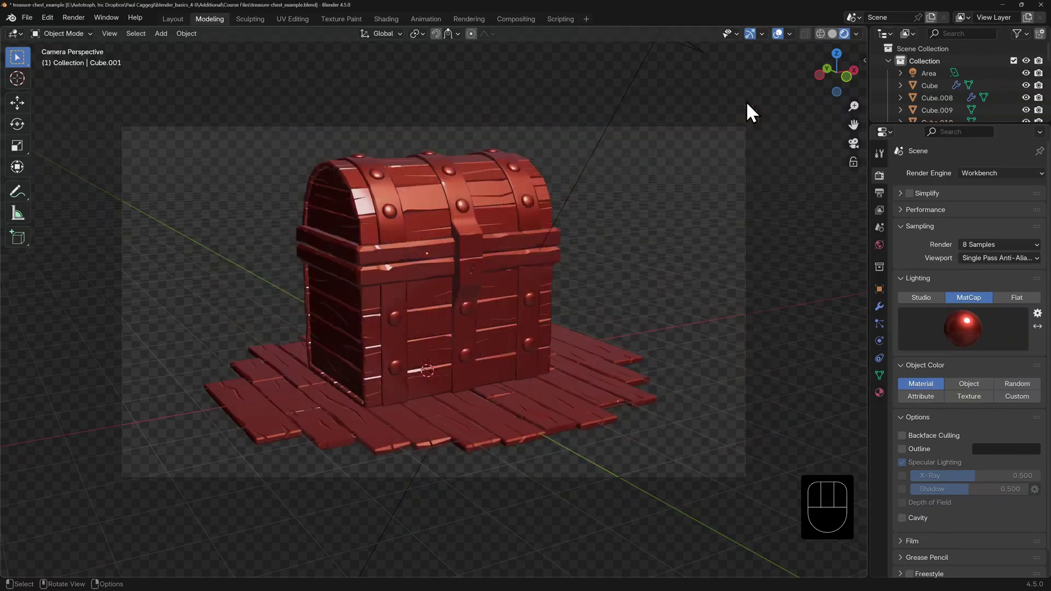
- Select all objects and switch the MatCap to beige clay
click(504, 211)
key(a)
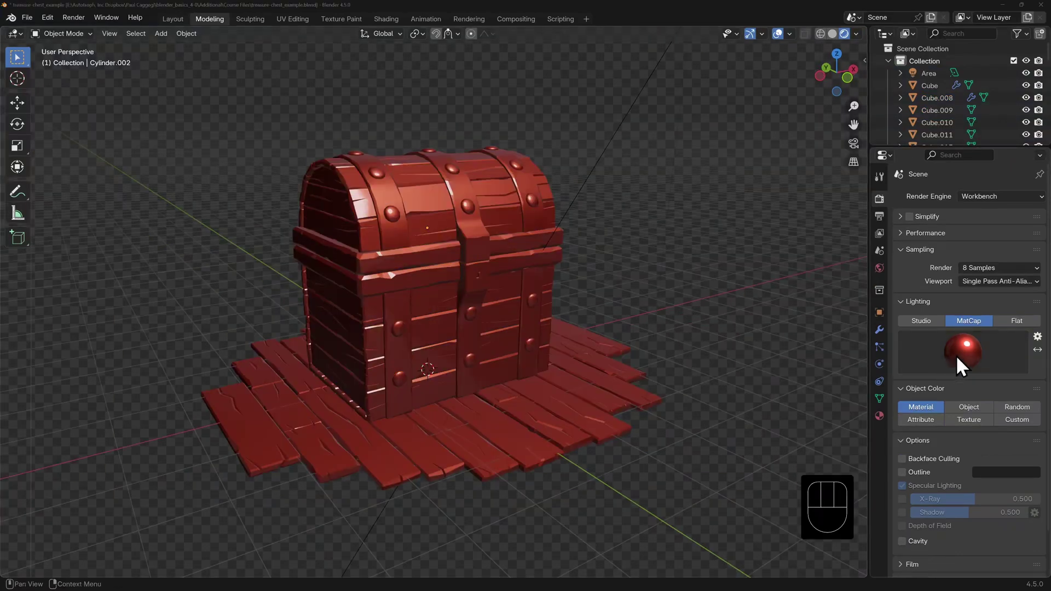
click(960, 353)
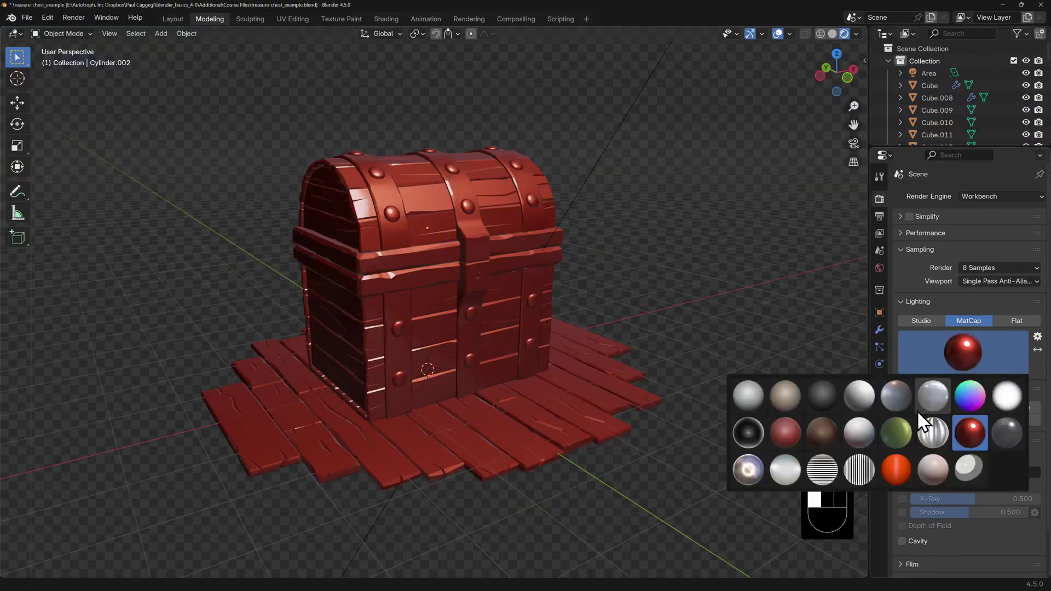
click(794, 395)
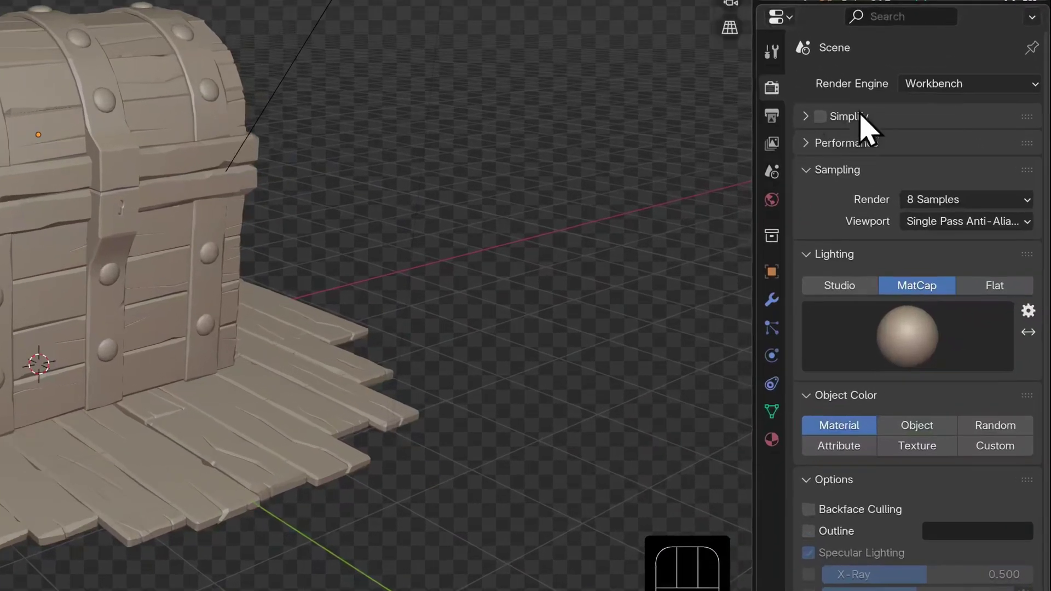
- Switch the render engine to EEVEE and expand the Raytracing settings
click(983, 198)
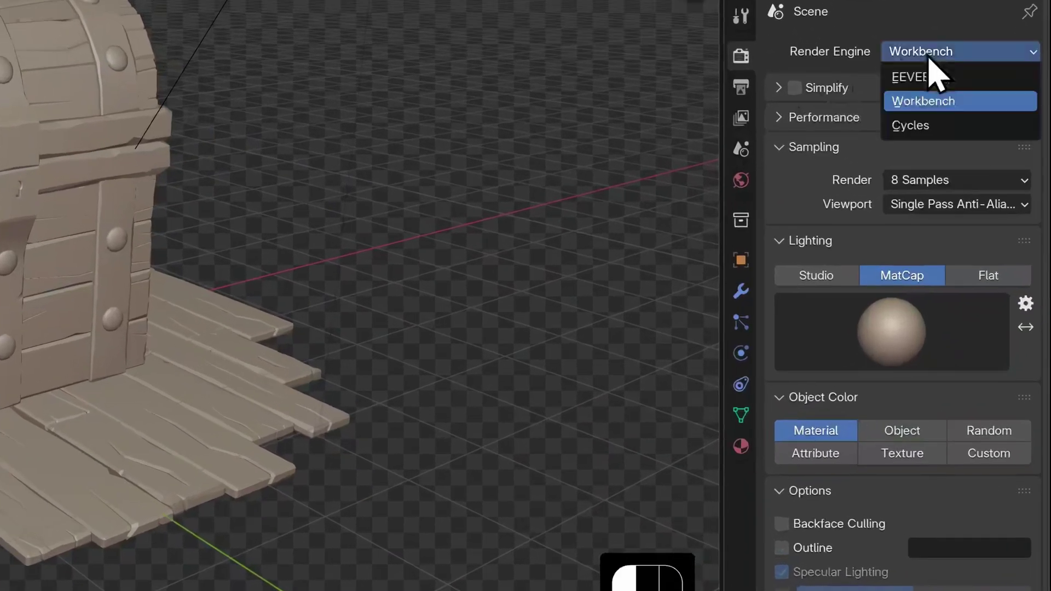
click(974, 79)
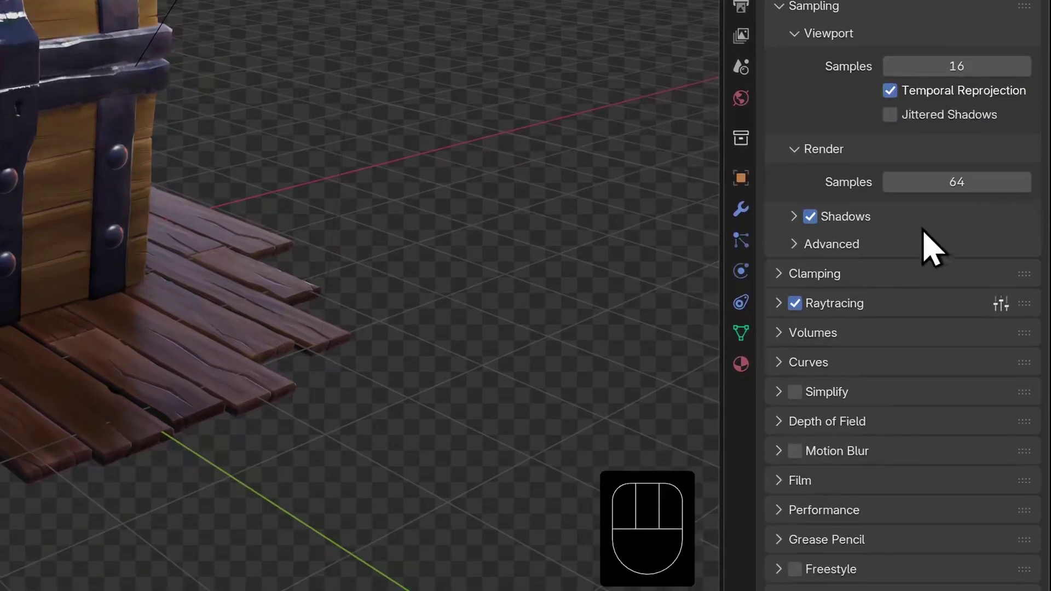
click(779, 304)
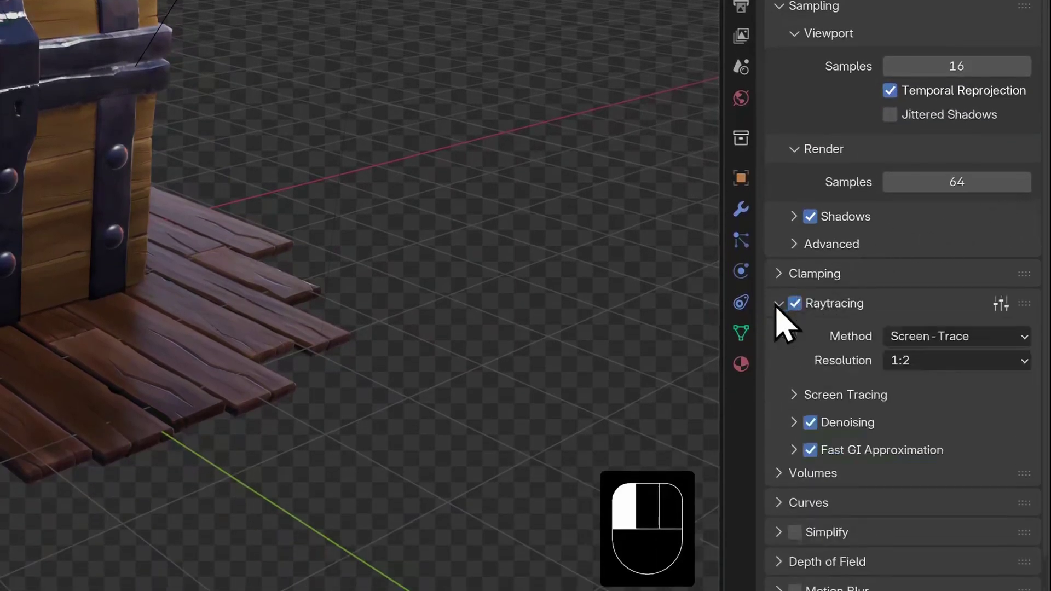
scroll(871, 284, down, 4)
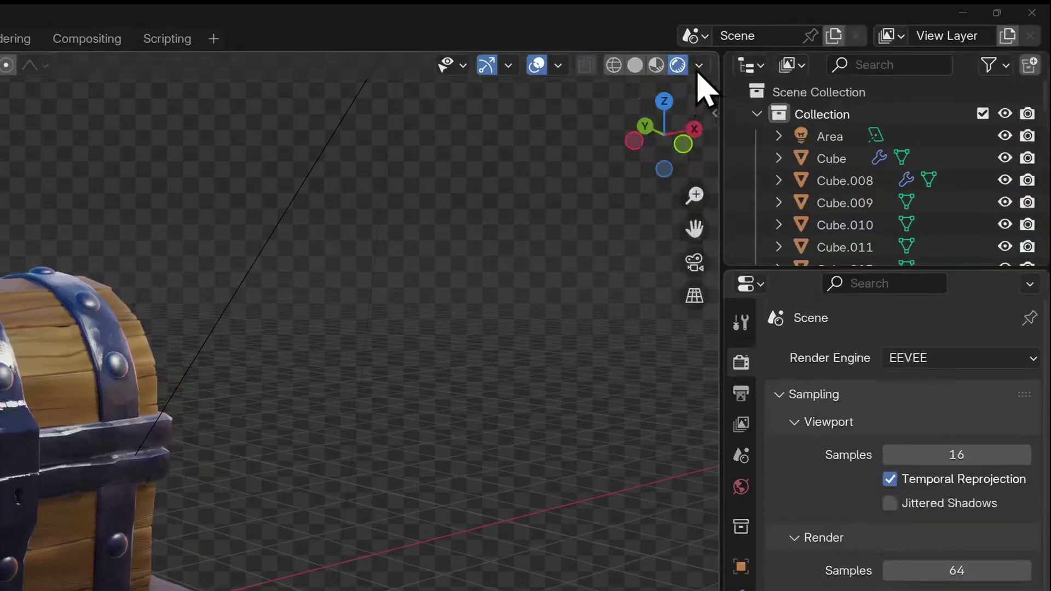
- Light the viewport preview with the dark studio HDRI instead of Scene World, rotated to about -101°
click(699, 67)
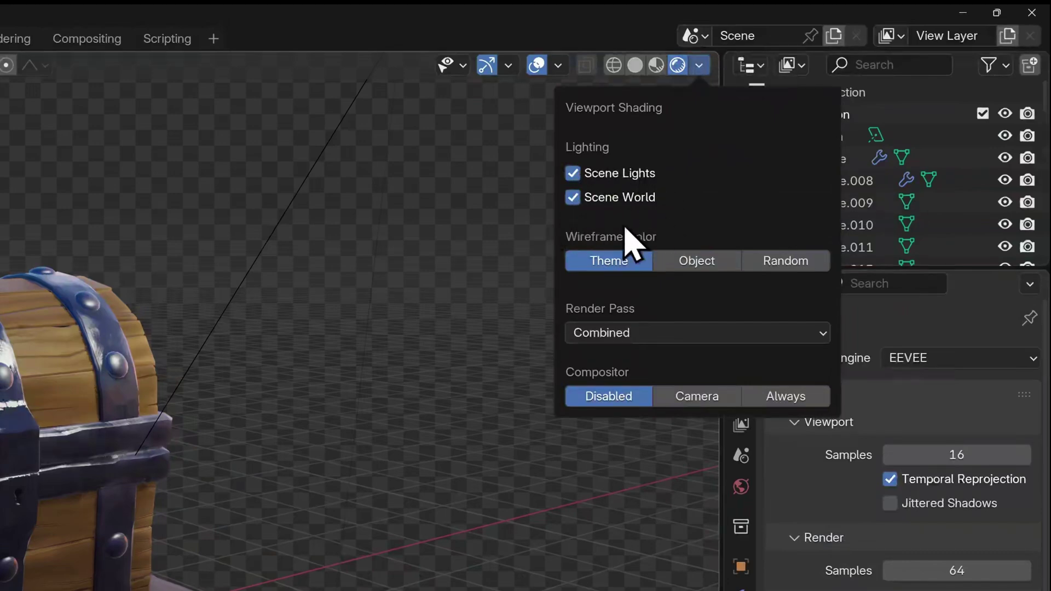
click(573, 198)
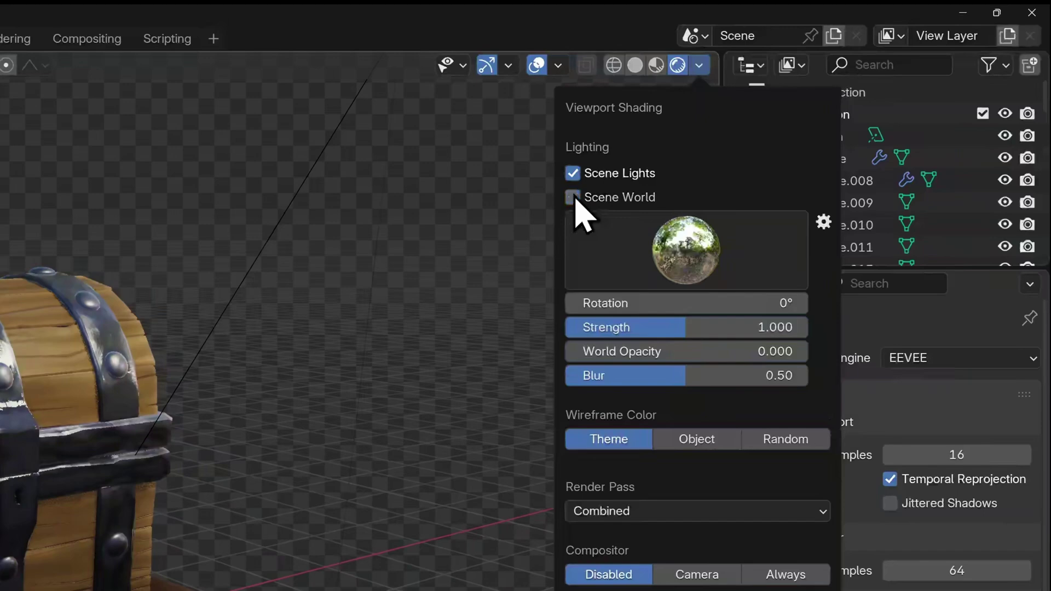
click(693, 257)
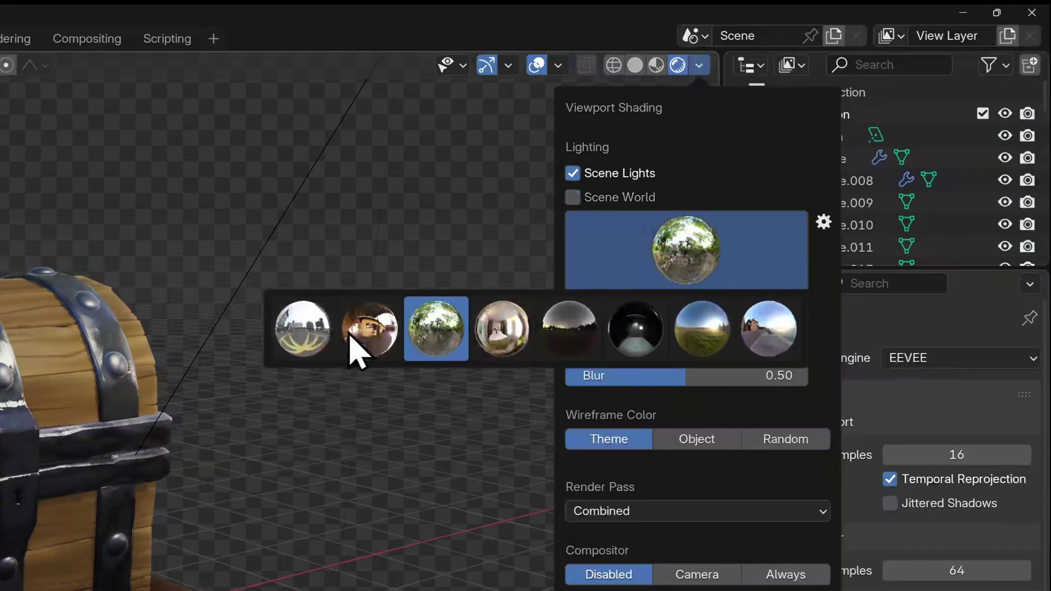
click(627, 336)
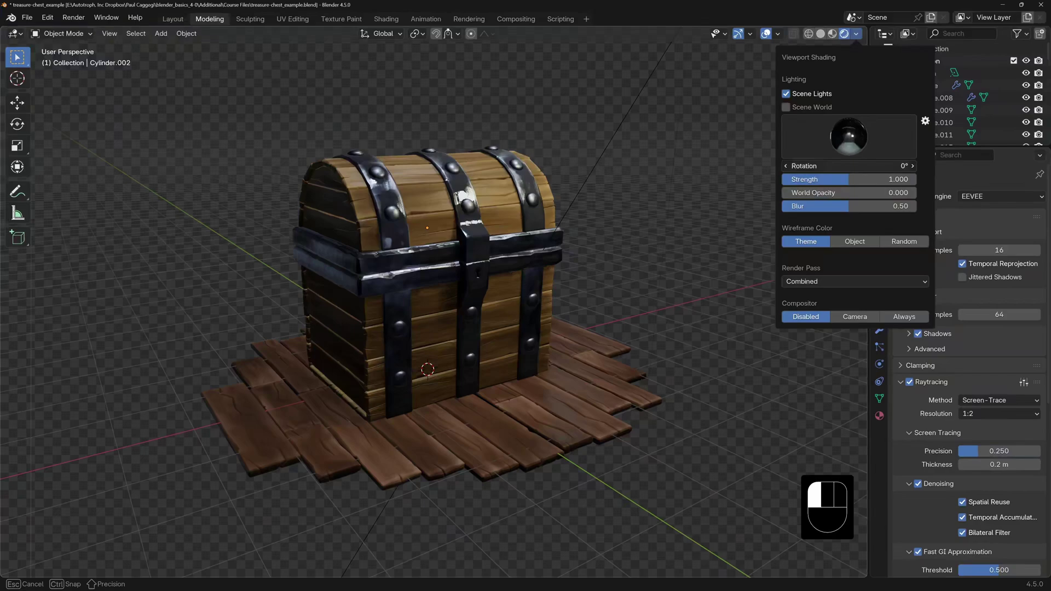
drag(697, 302, 727, 302)
drag(848, 165, 818, 165)
- Switch the render engine to Cycles, review the Light Paths Max Bounces, and orbit the chest
click(994, 197)
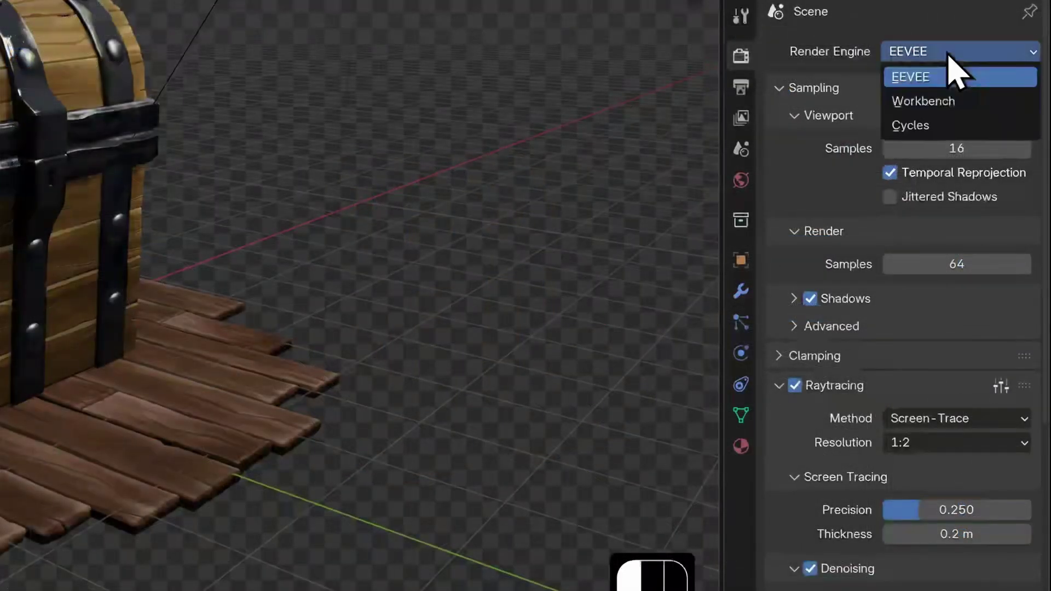
click(979, 126)
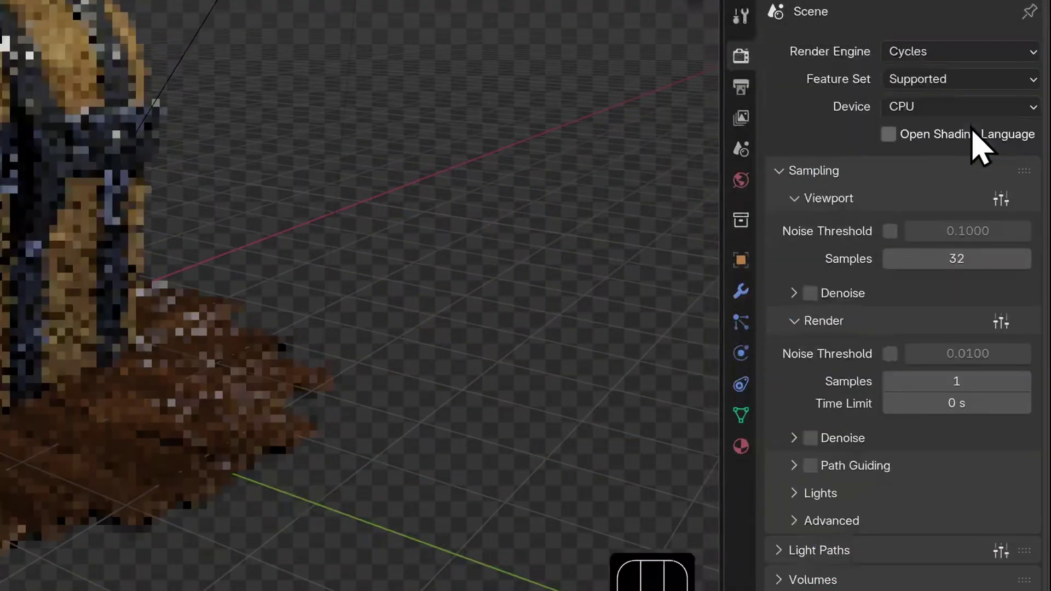
click(819, 550)
scroll(785, 397, down, 15)
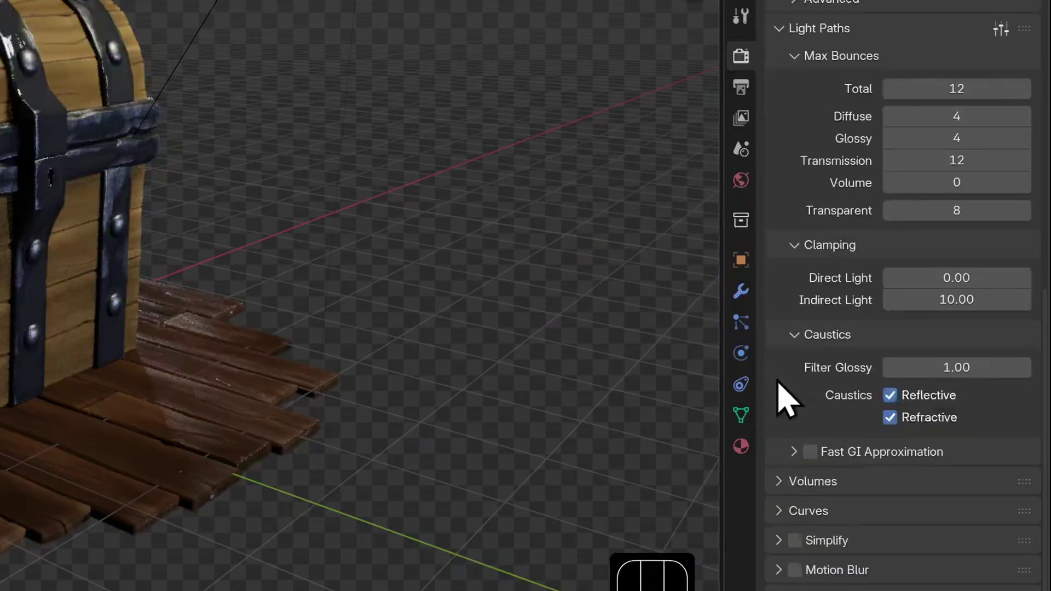
scroll(838, 391, up, 4)
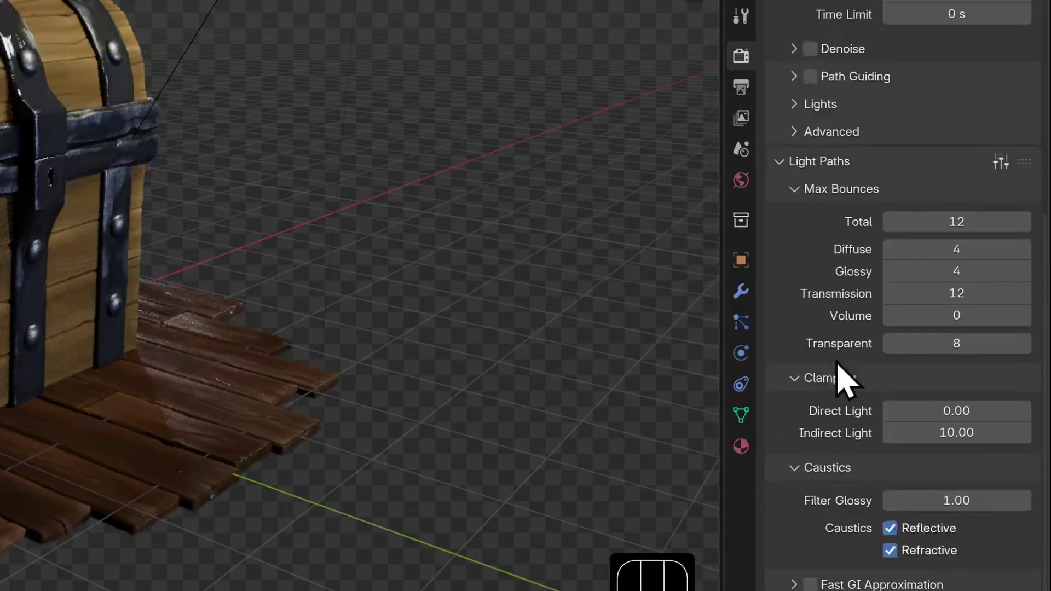
scroll(837, 366, up, 10)
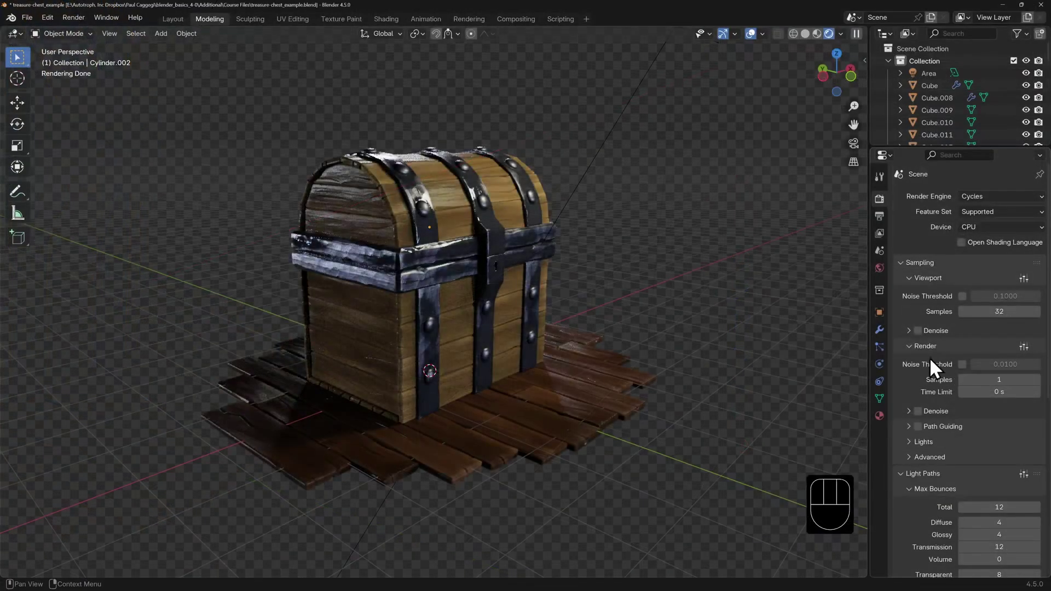
middle_drag(673, 247, 575, 219)
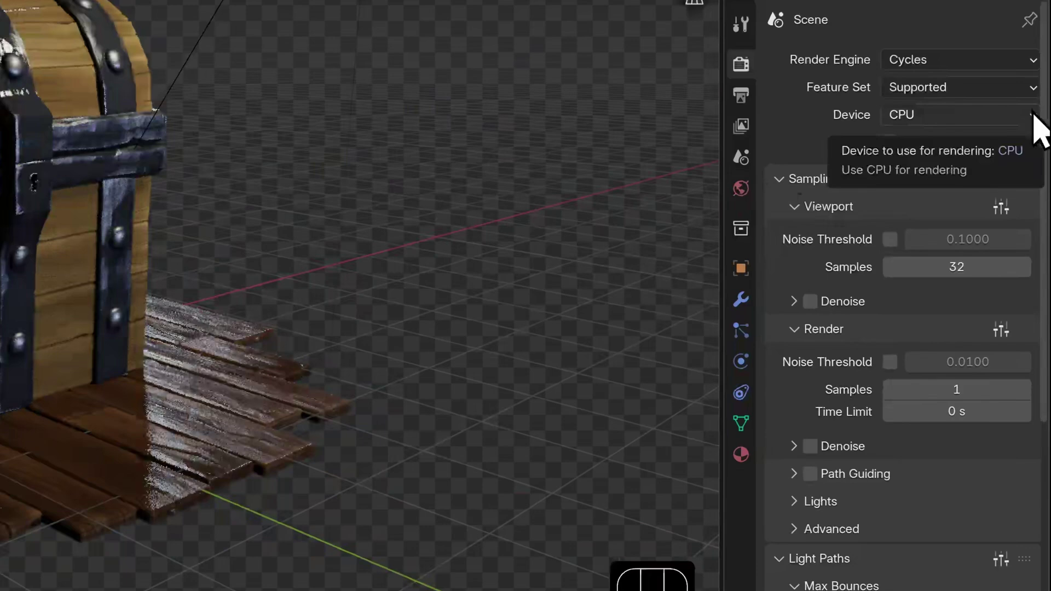
- Choose OptiX under Cycles Render Devices in Preferences > System, then orbit the rendered chest
click(1032, 116)
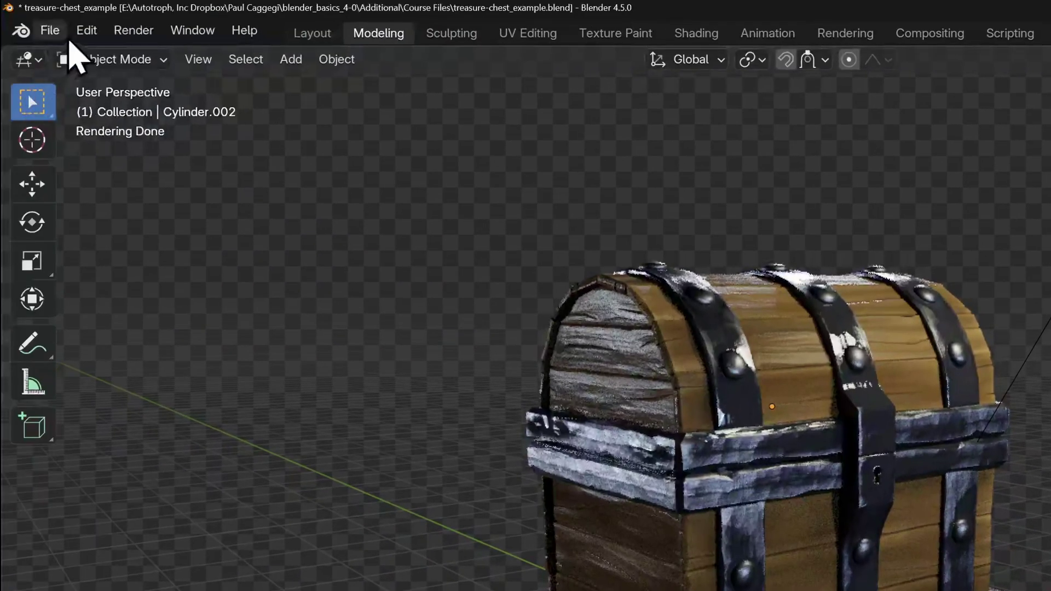
click(86, 31)
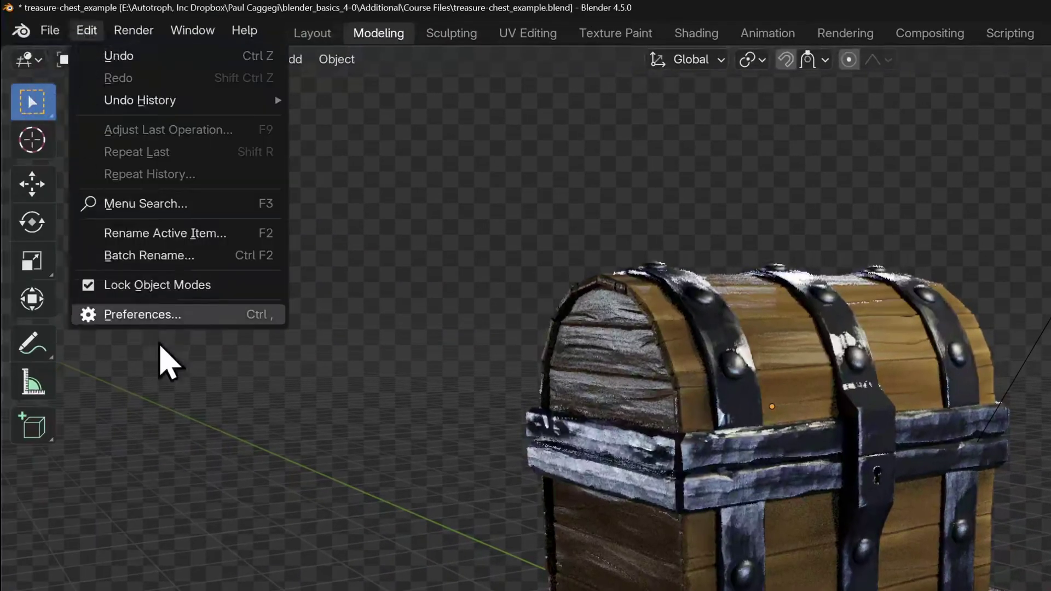
click(163, 317)
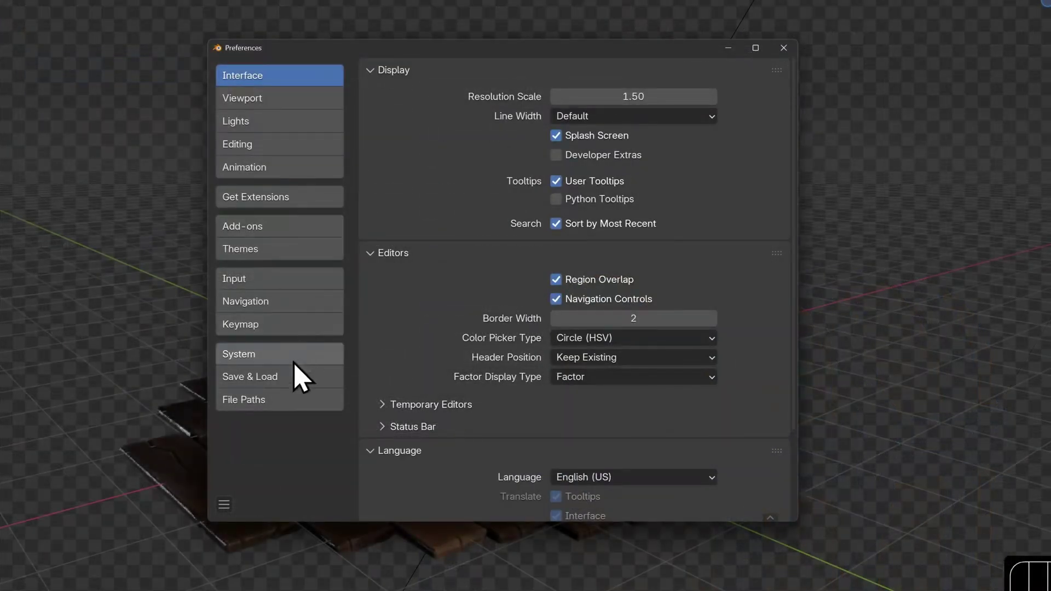
click(290, 361)
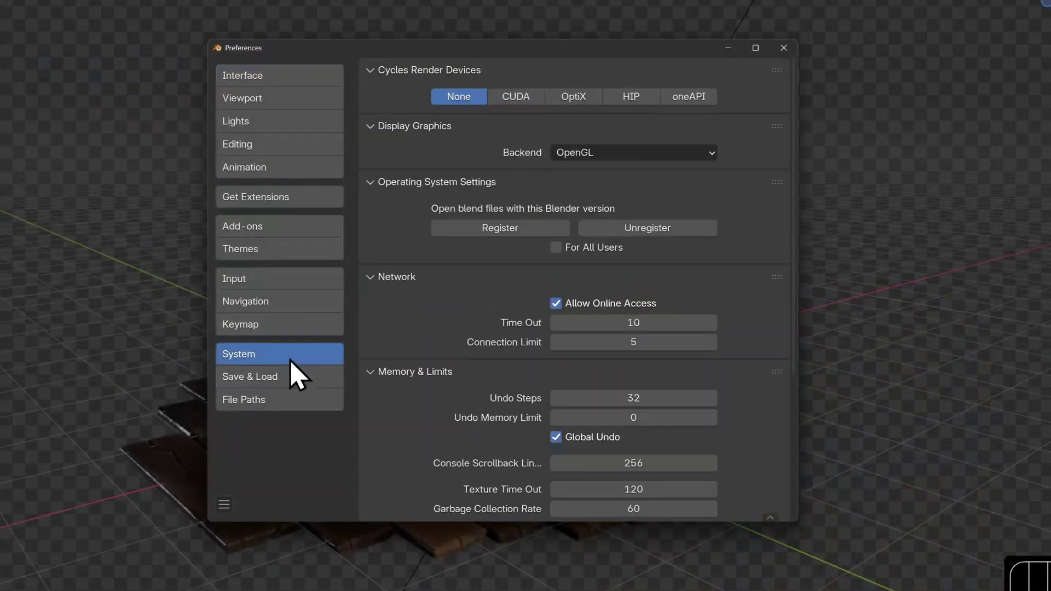
click(516, 97)
click(577, 100)
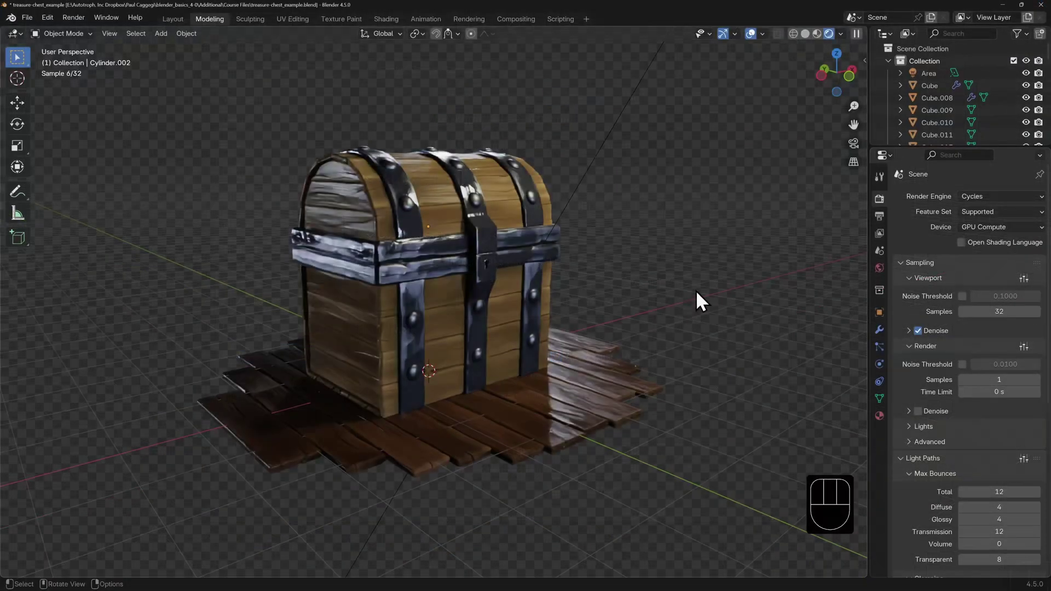
mouse_move(696, 300)
middle_down()
mouse_move(616, 311)
mouse_move(586, 287)
mouse_move(695, 286)
mouse_move(714, 303)
middle_up()
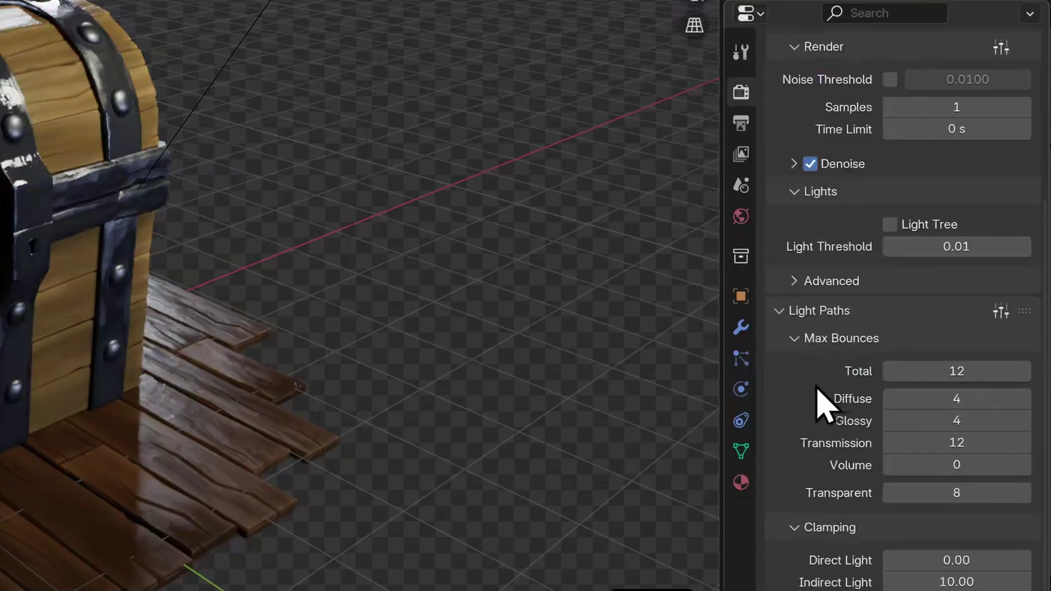
- Set the Light Paths total Max Bounces to 1024
scroll(917, 370, down, 3)
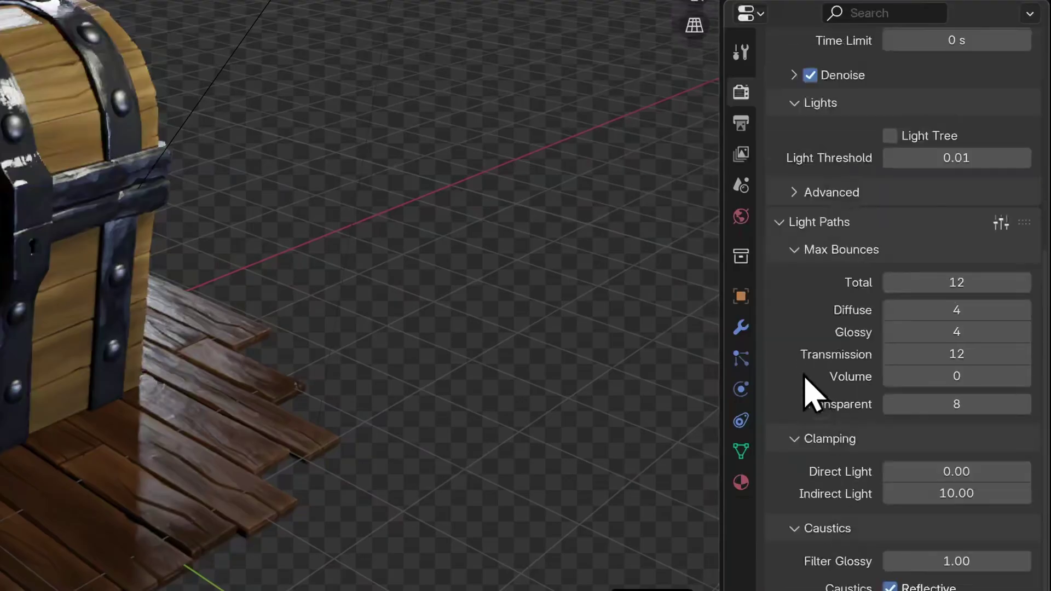
click(967, 283)
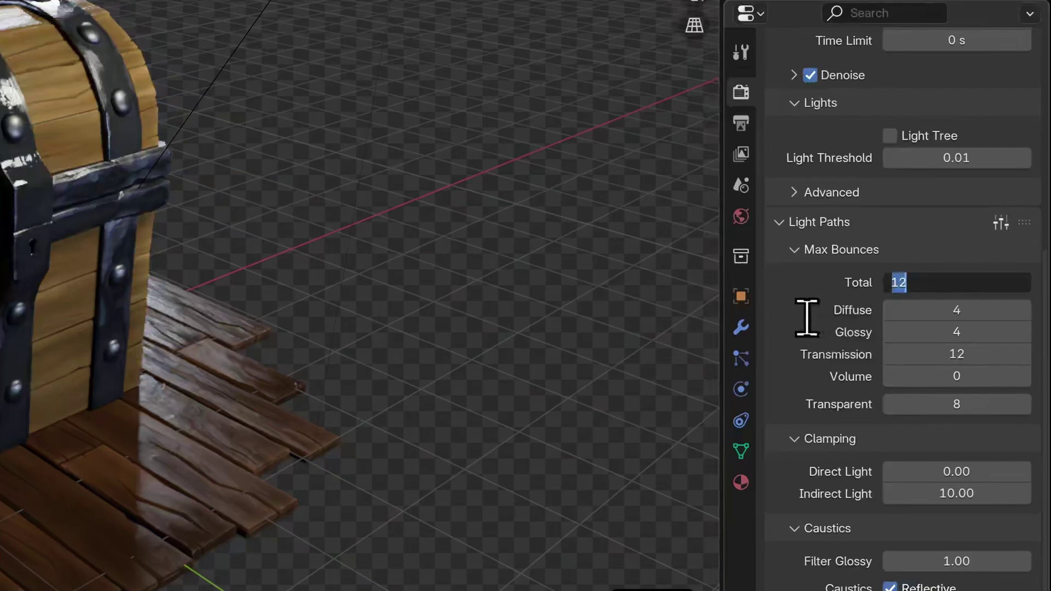
text(1024)
key(Return)
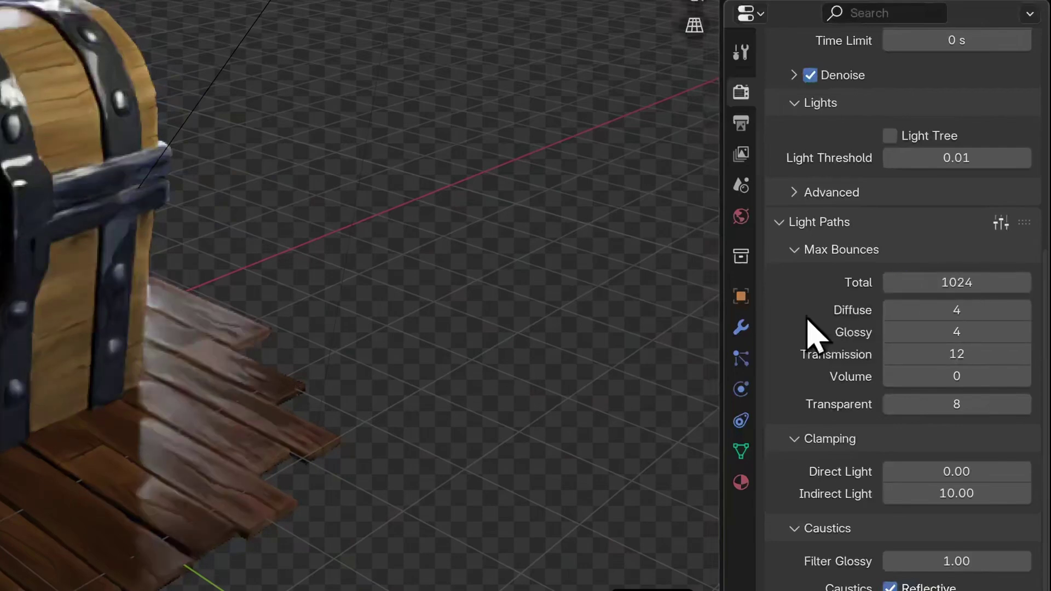
- Set the Sampling viewport samples to 64
scroll(814, 331, up, 10)
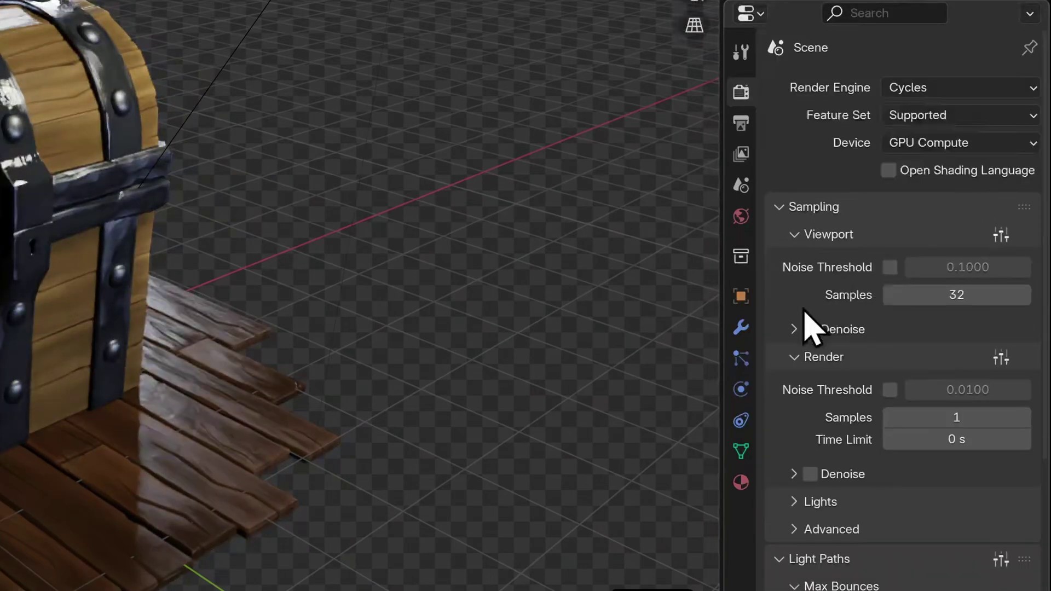
click(810, 328)
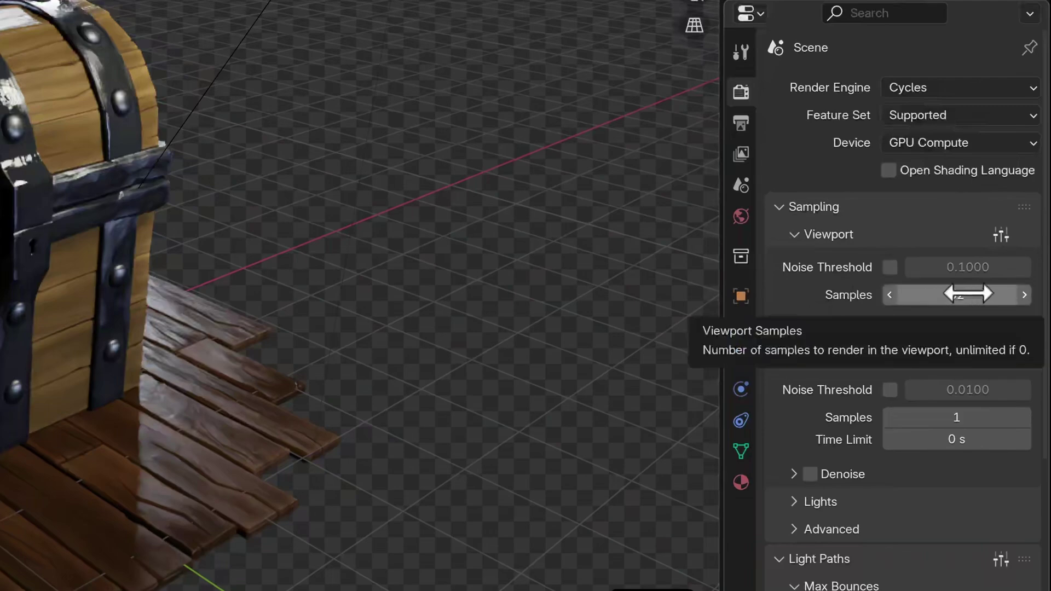
click(966, 295)
text(64)
key(Return)
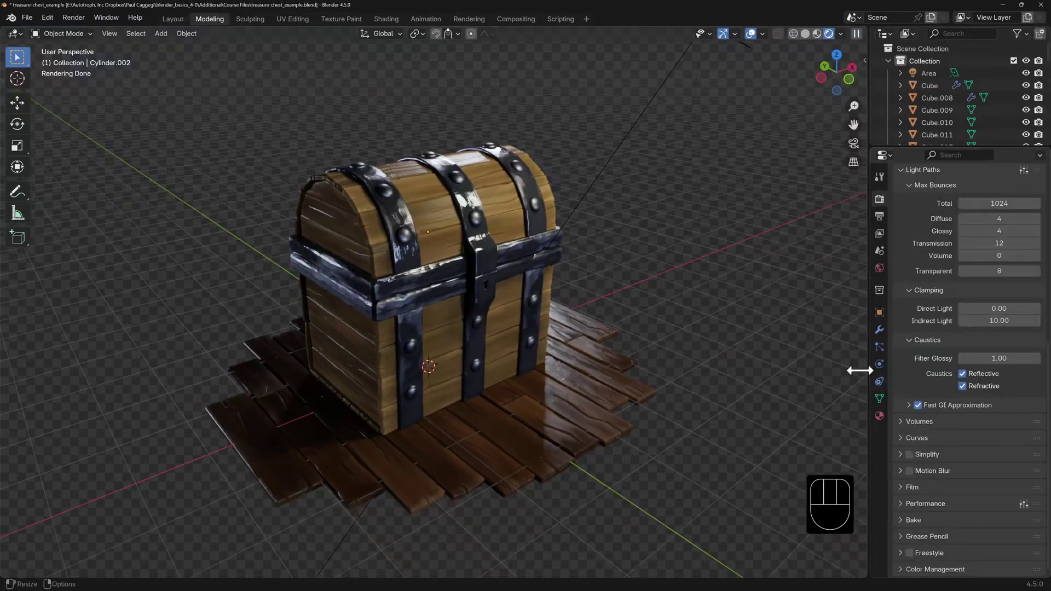
- Show the Ambient Occlusion, Diffuse Direct, then Glossy Direct render passes in the viewport
click(840, 33)
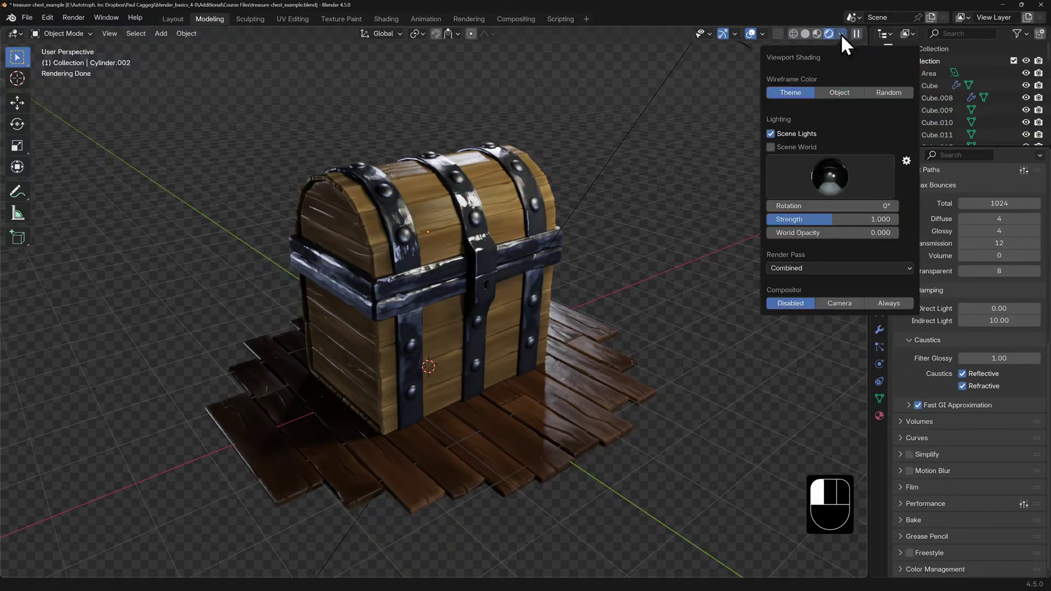
click(898, 267)
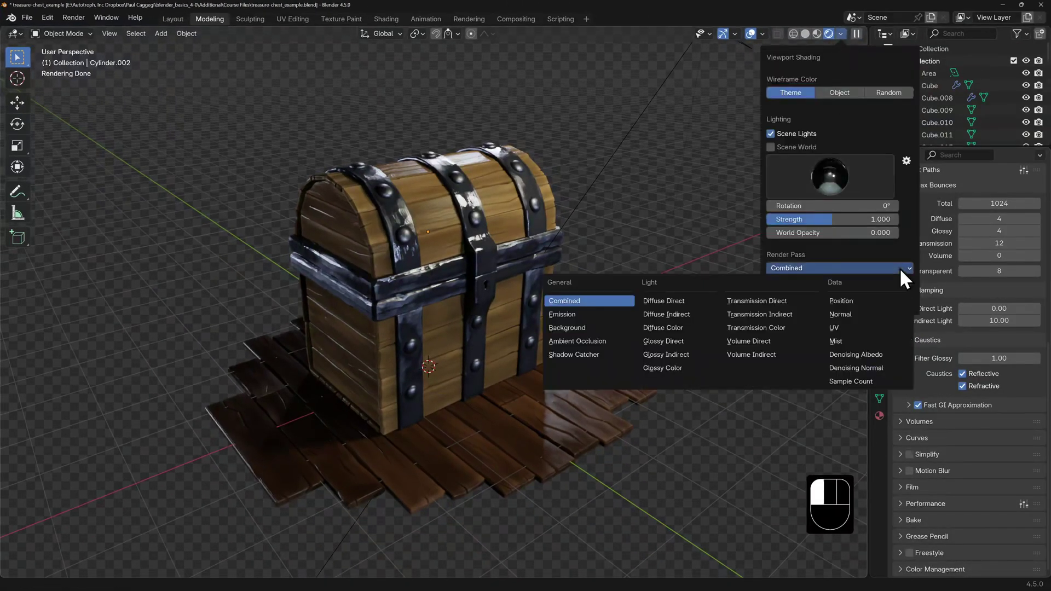
click(590, 340)
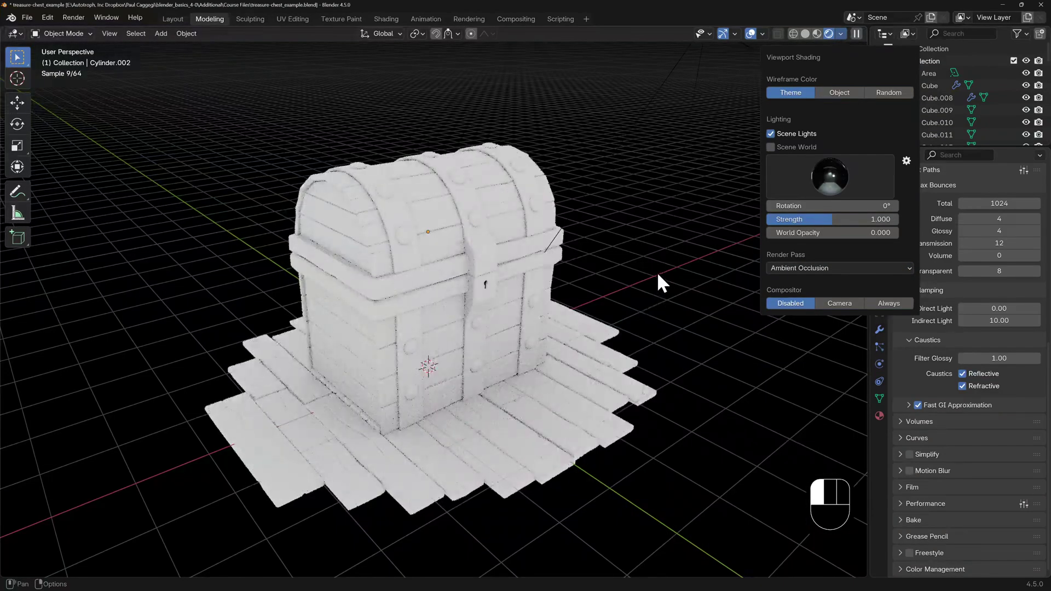
click(800, 270)
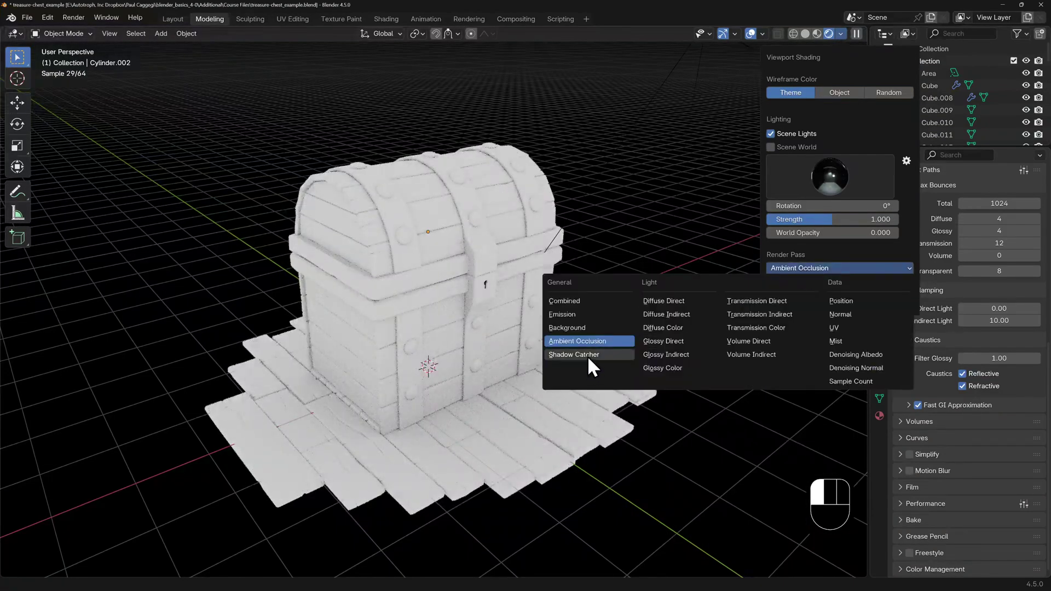
click(679, 301)
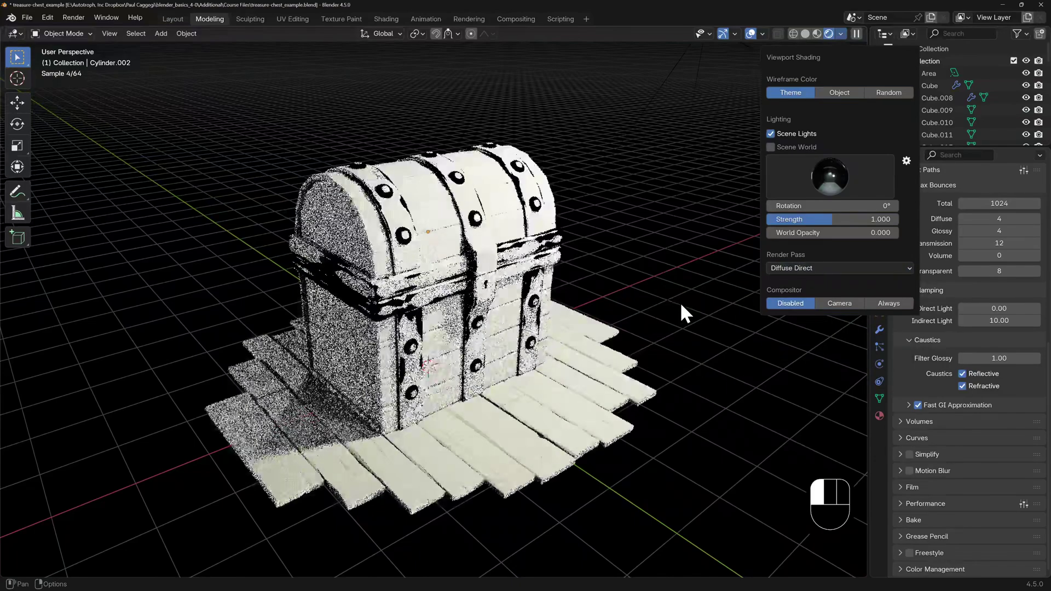
click(829, 268)
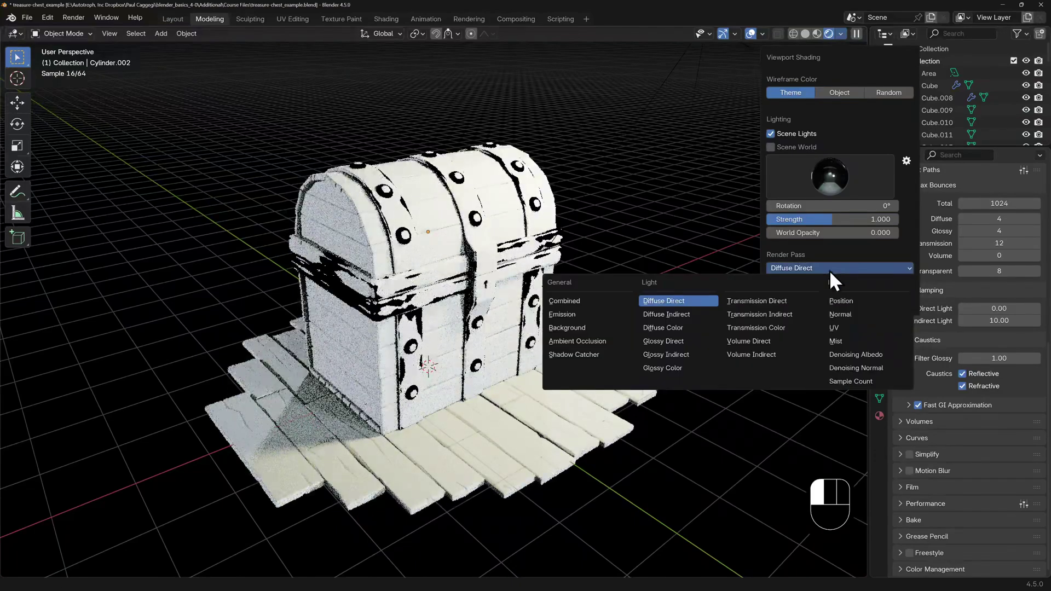
click(687, 338)
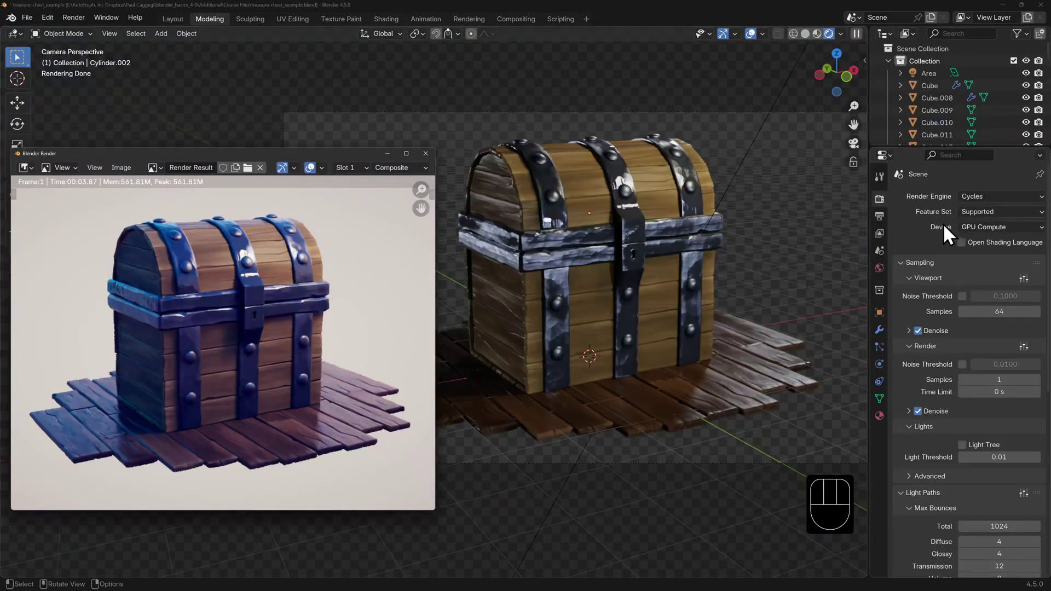
- Scroll through Render Properties to review GPU Compute, 64/1 samples and 1024 bounces
scroll(934, 228, down, 6)
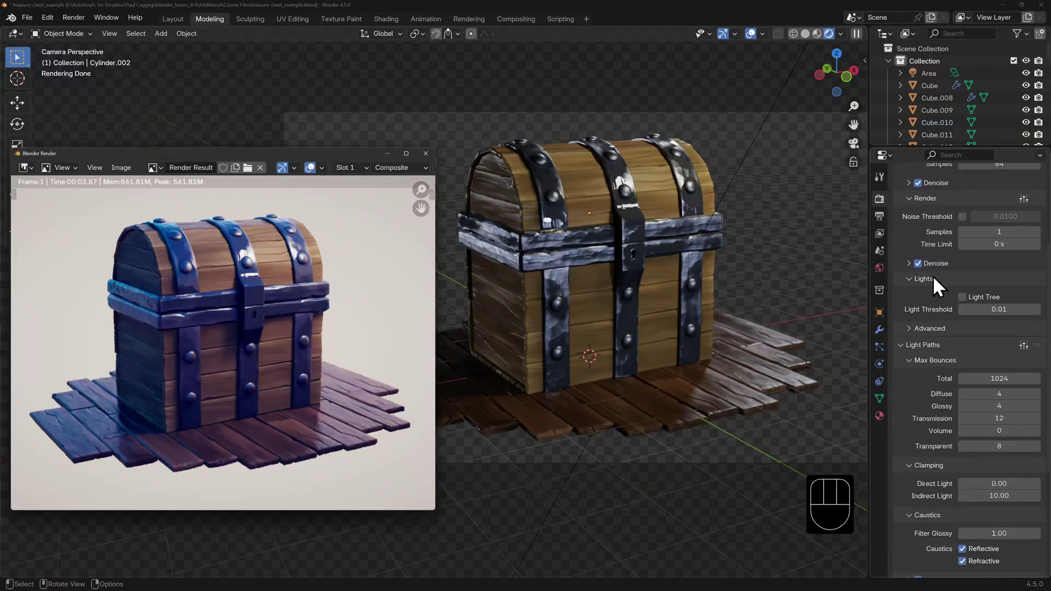
scroll(921, 382, down, 7)
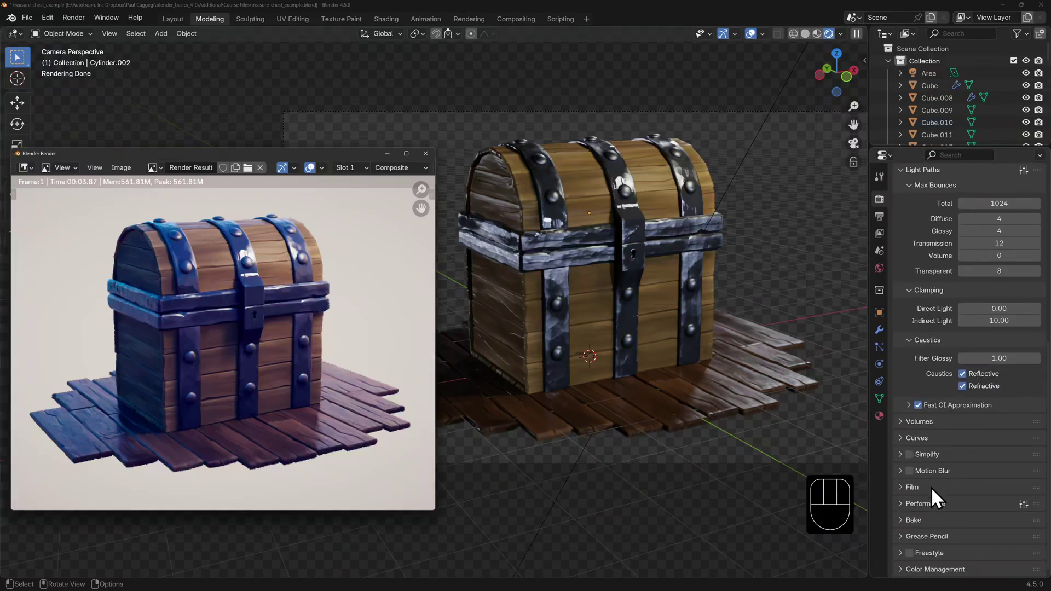
scroll(924, 360, up, 13)
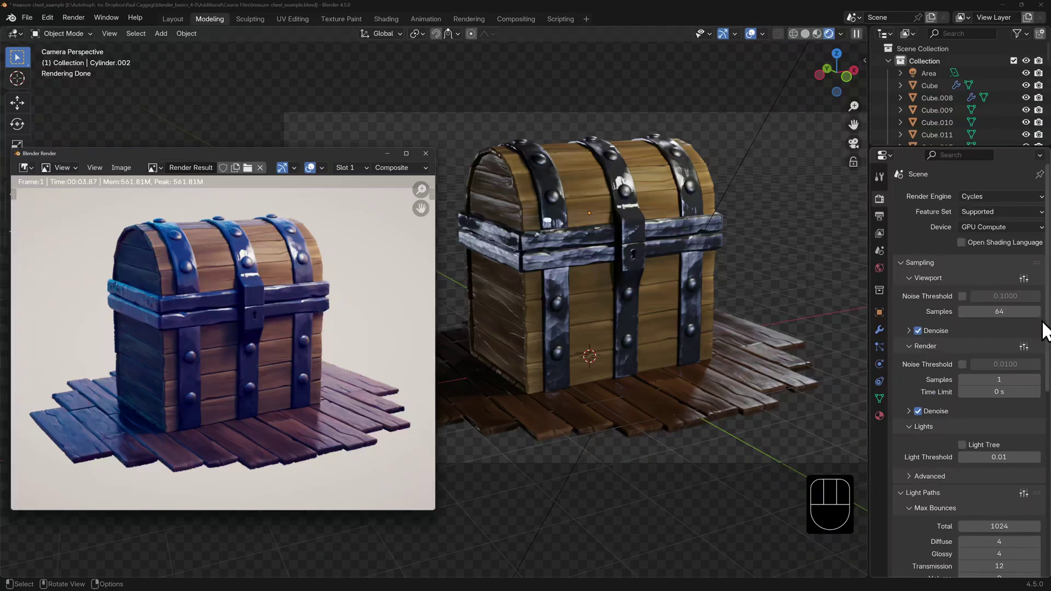
- Close the render and view the chest from the camera (Numpad 0) in Solid shading
key(Escape)
key(Home)
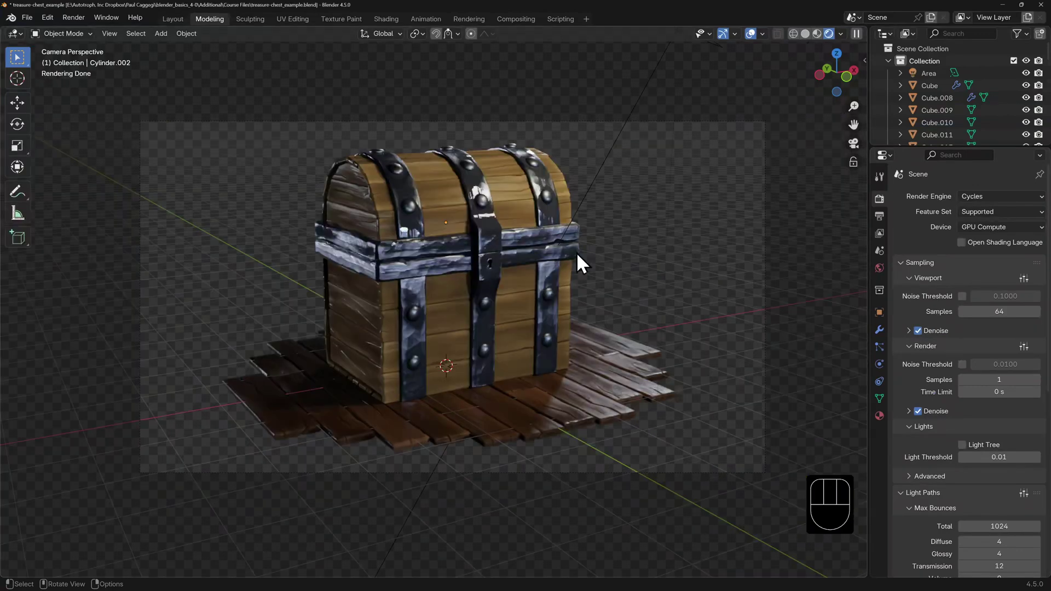
click(817, 34)
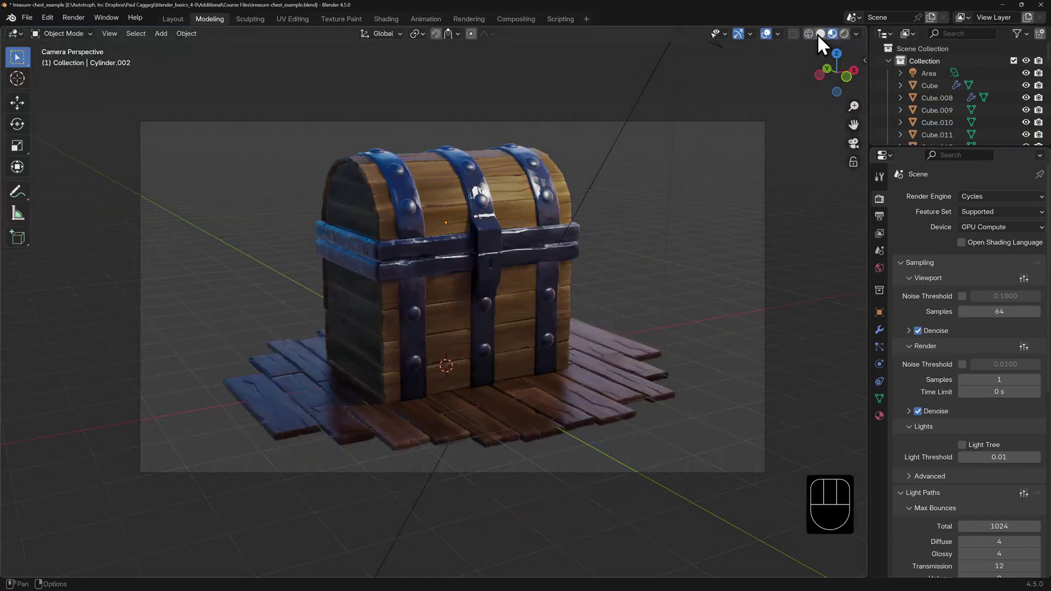
mouse_move(786, 195)
middle_down()
mouse_move(755, 226)
mouse_move(678, 228)
mouse_move(665, 199)
mouse_move(754, 232)
mouse_move(796, 197)
middle_up()
click(820, 34)
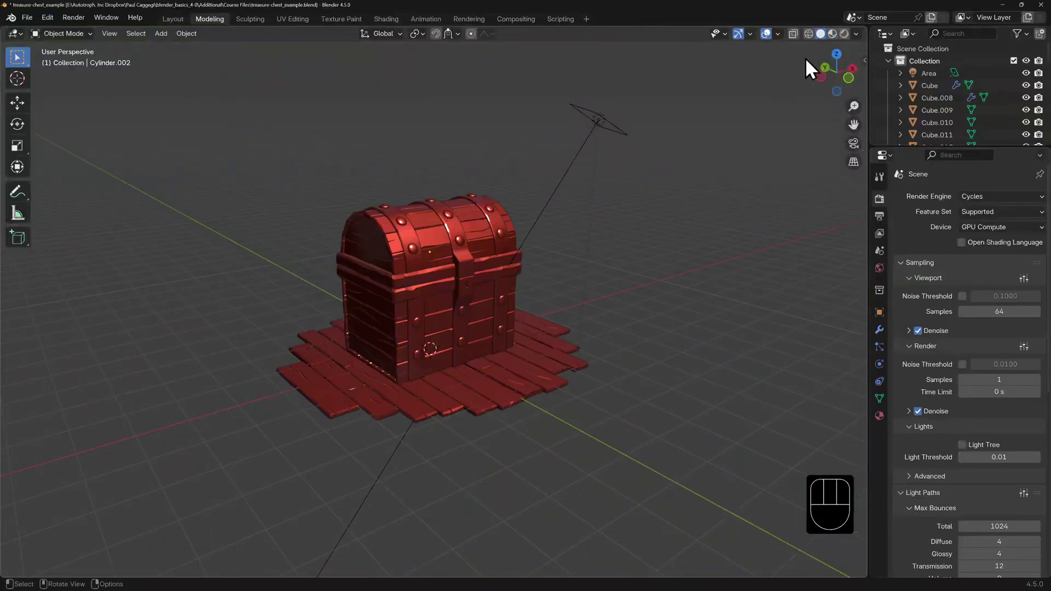
key(KP_0)
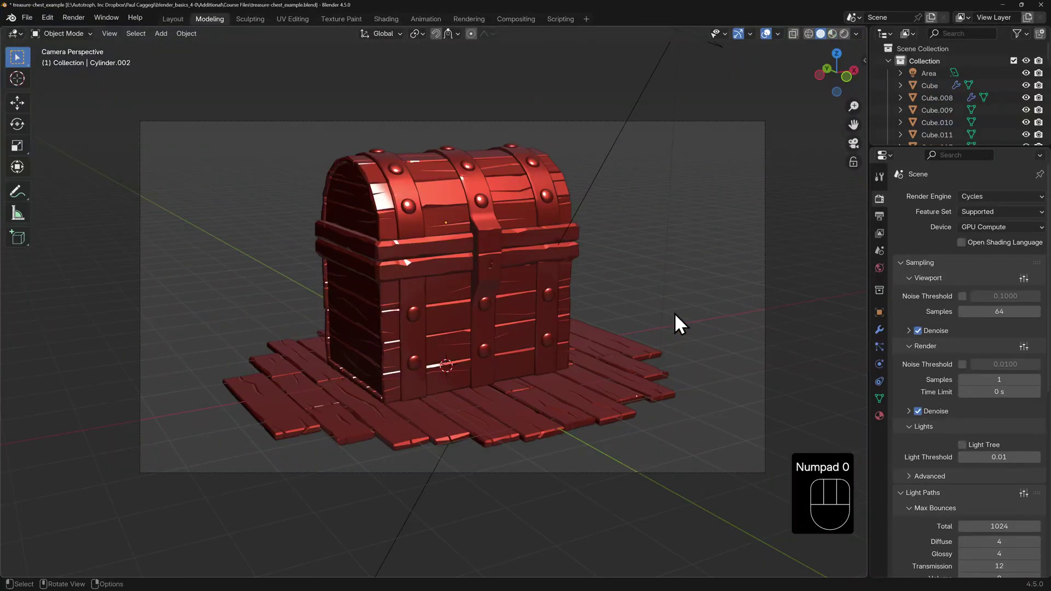